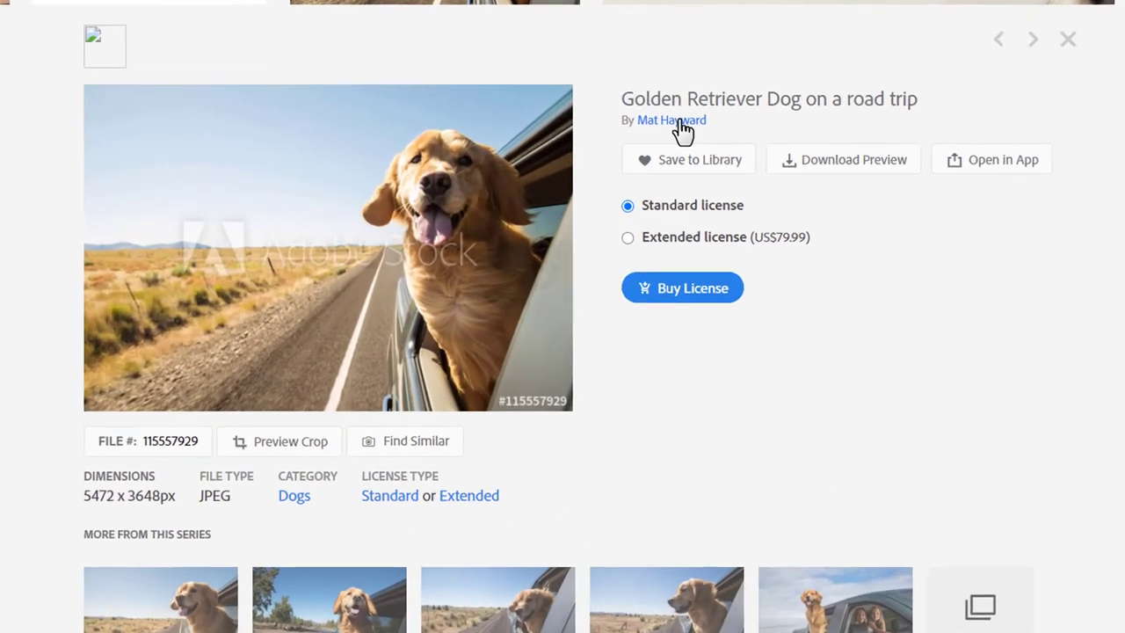
pyautogui.click(694, 103)
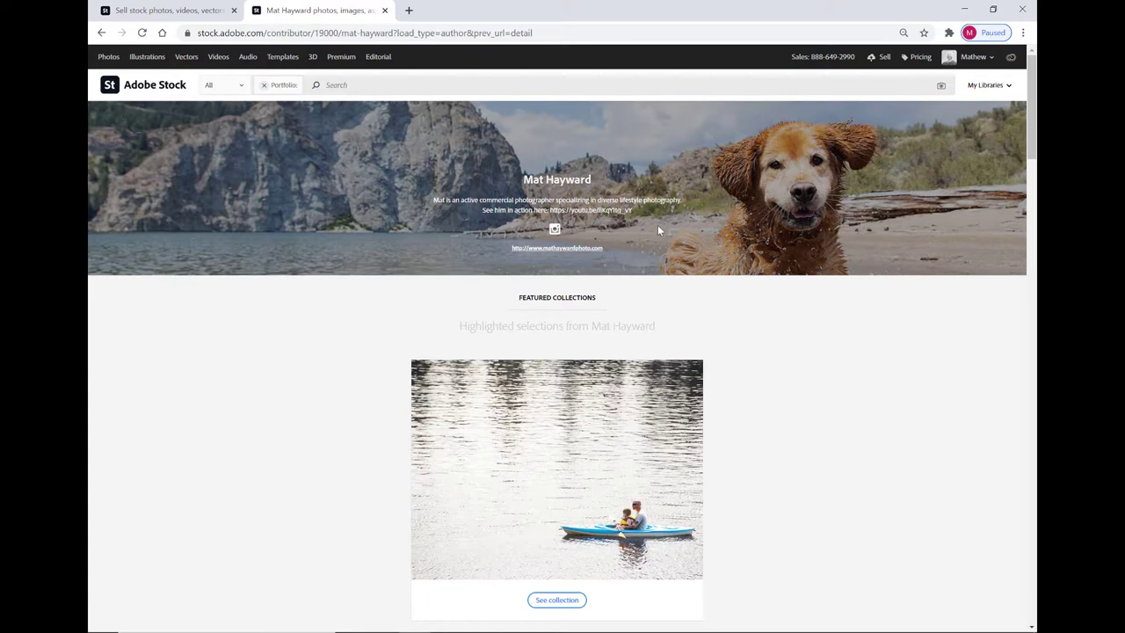
pyautogui.scroll(-3, 770, 336)
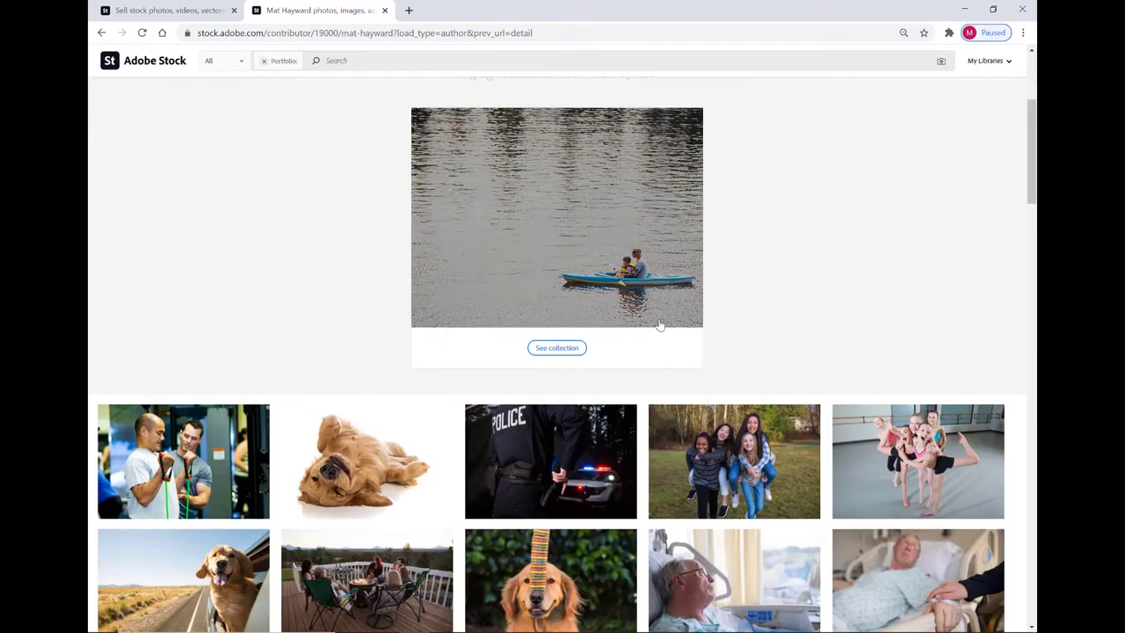
pyautogui.scroll(-2, 868, 365)
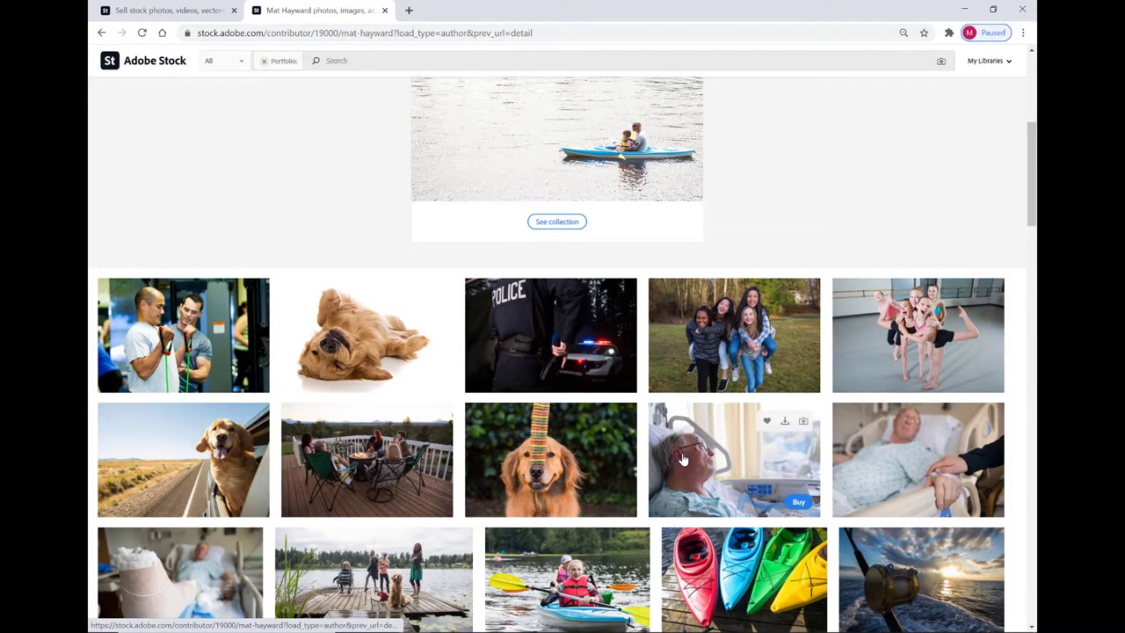
pyautogui.scroll(-4, 683, 457)
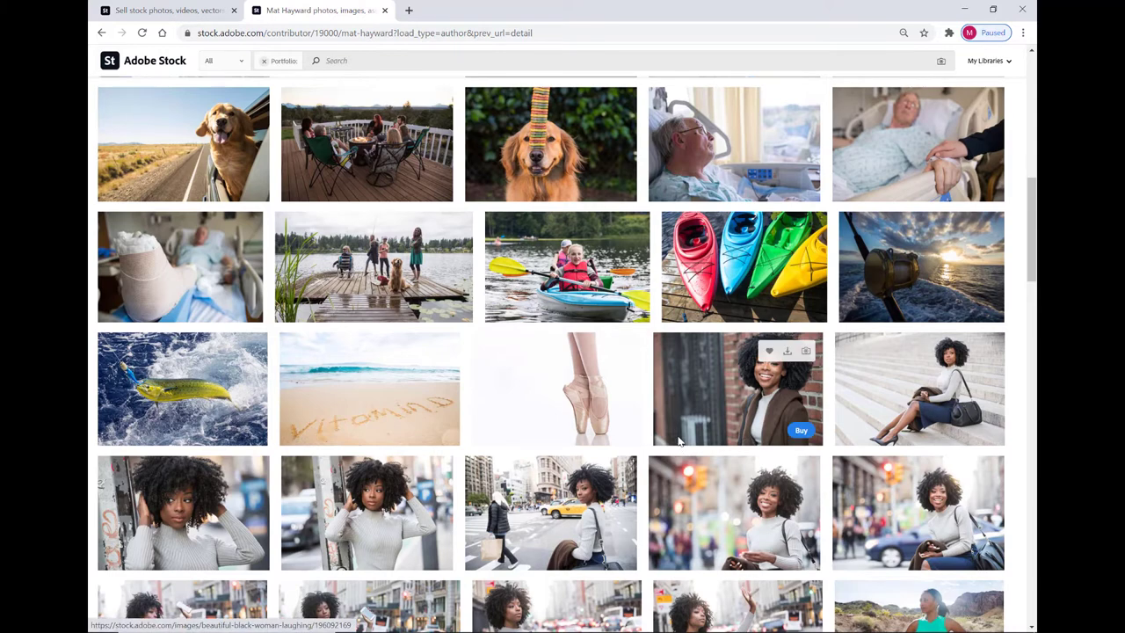
pyautogui.scroll(7, 685, 450)
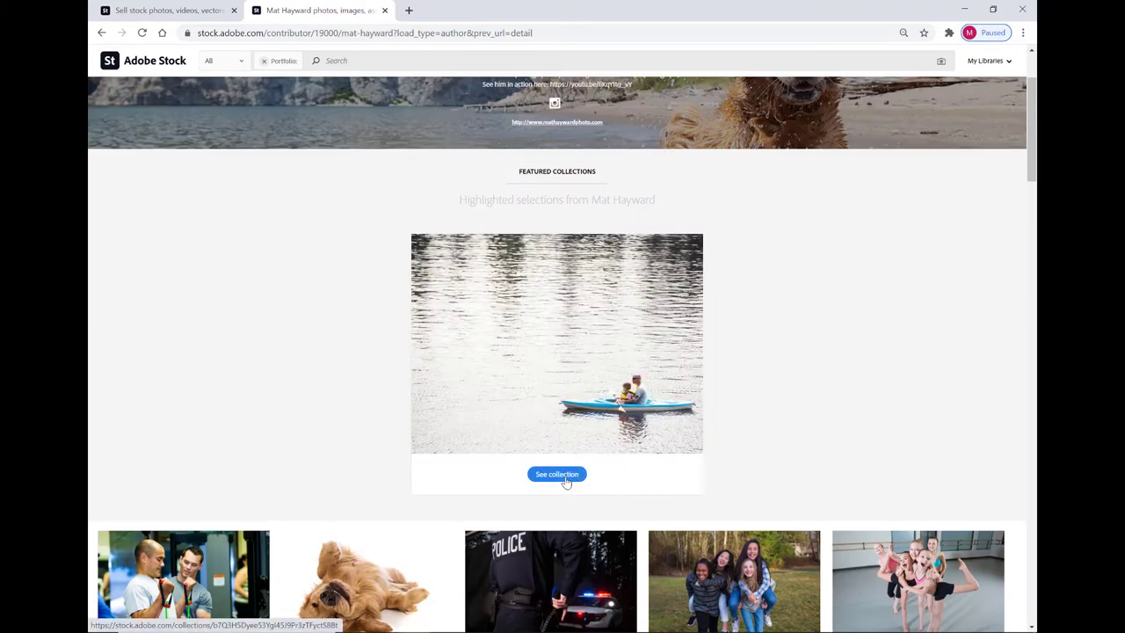
pyautogui.scroll(2, 615, 453)
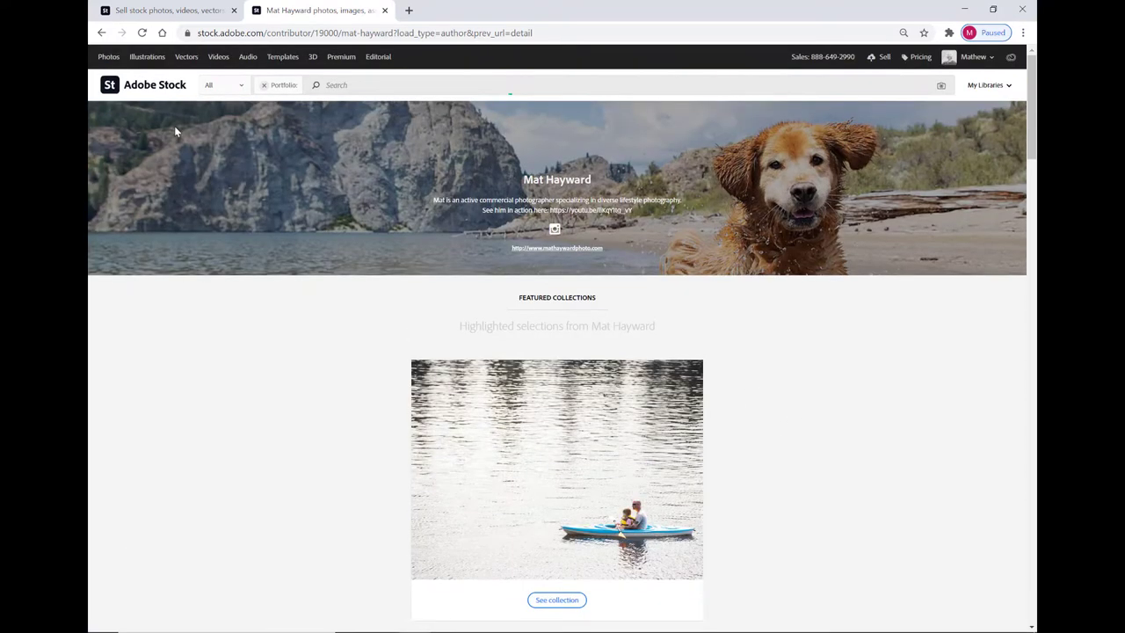
# On the Contributor dashboard, sort the portfolio by Date so the newest uploads lead.
pyautogui.click(183, 9)
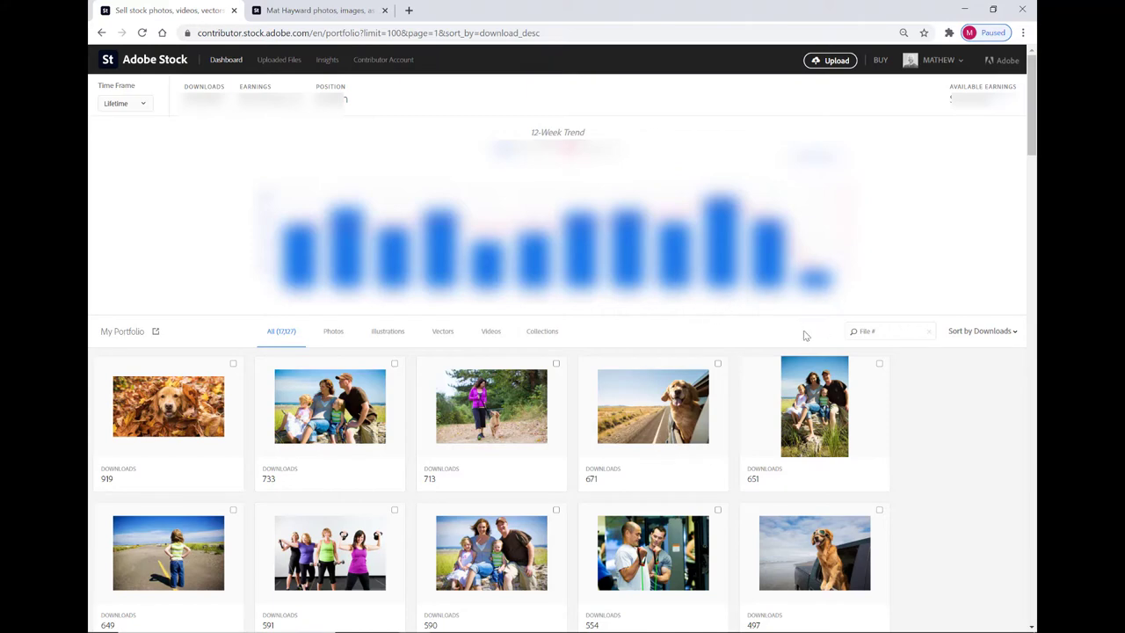
pyautogui.scroll(-2, 780, 360)
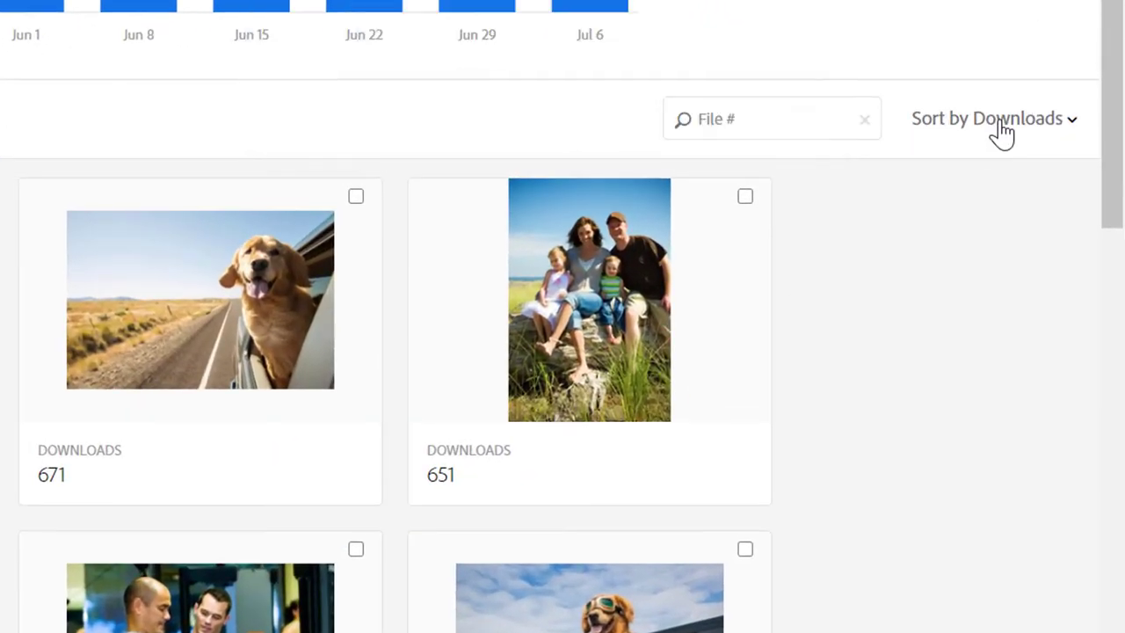
pyautogui.click(982, 141)
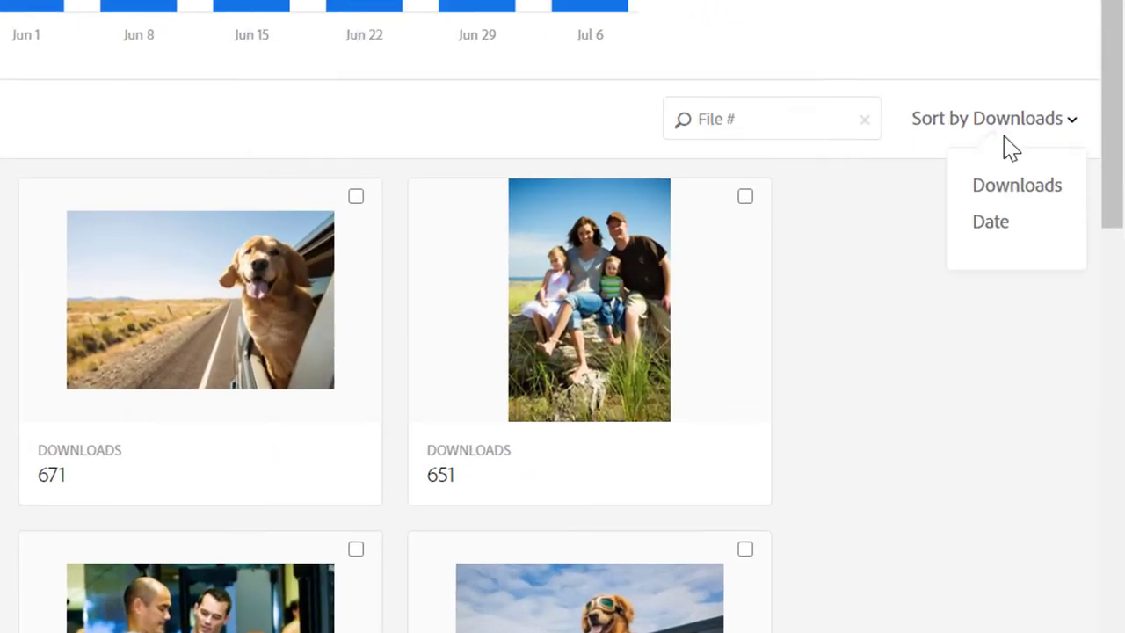
pyautogui.click(1003, 225)
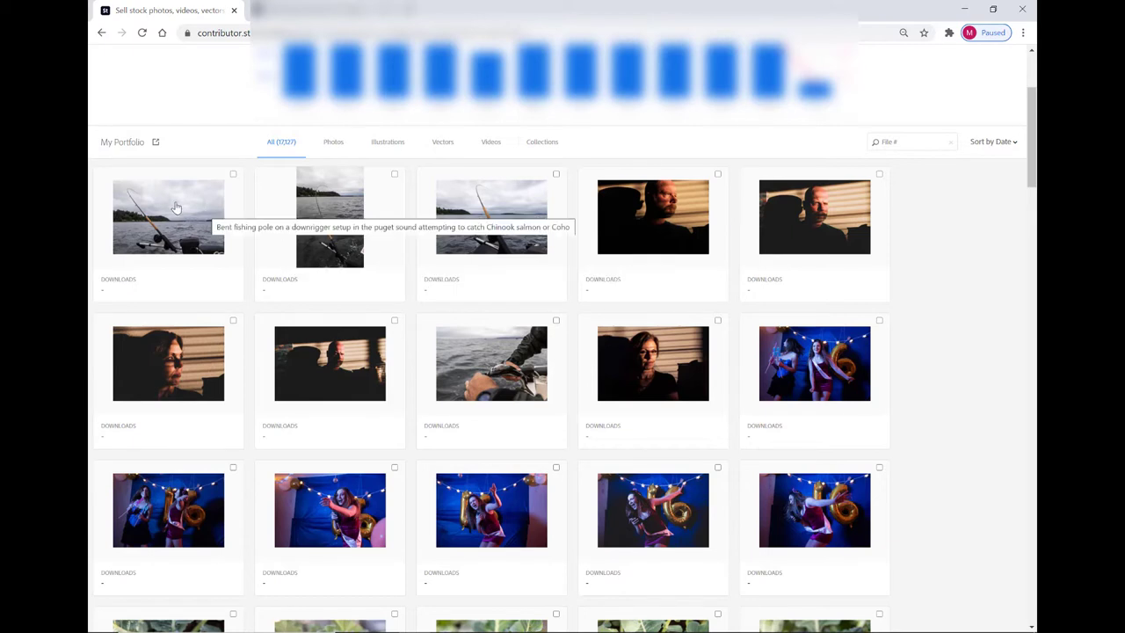
# Select the four newest fishing photos: boat, vertical rod, third fishing shot and salmon hook.
pyautogui.click(233, 174)
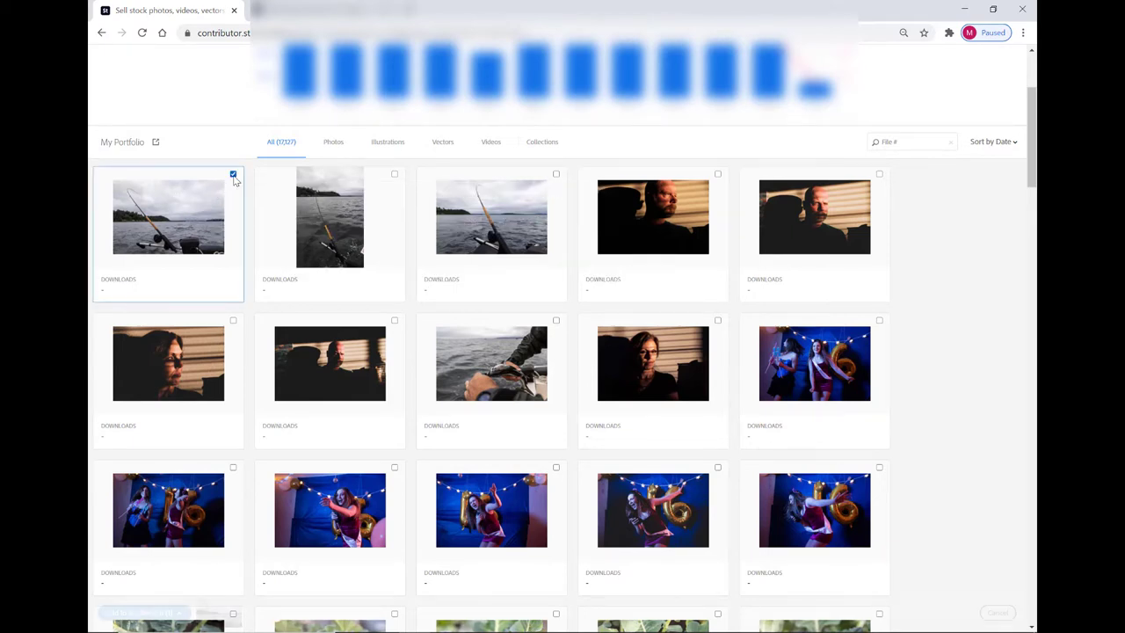
pyautogui.click(395, 175)
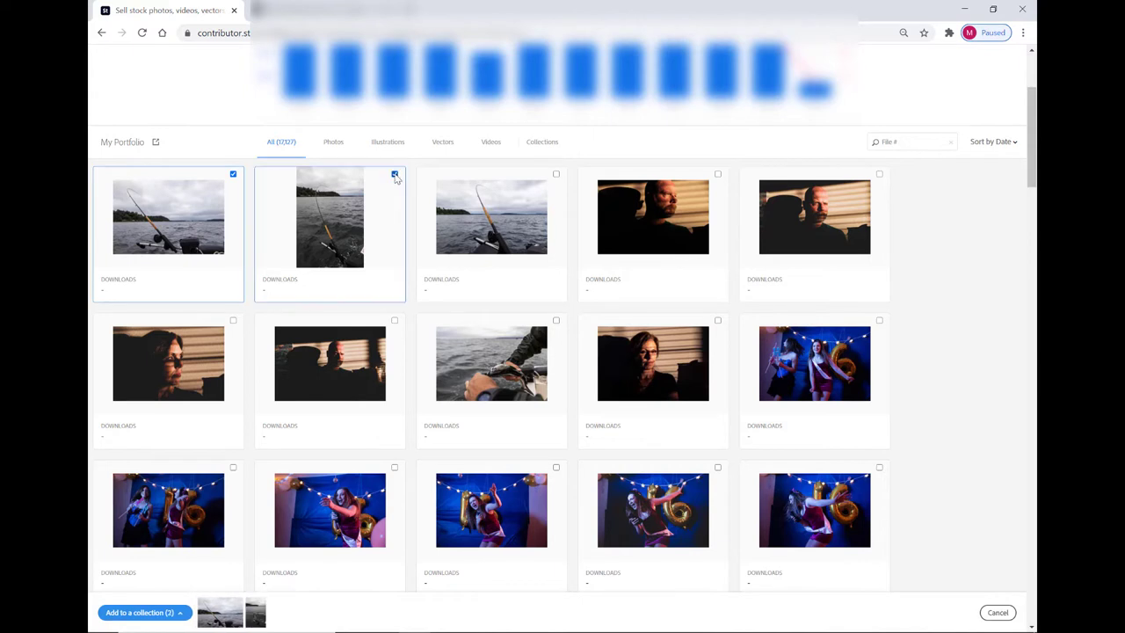
pyautogui.click(556, 174)
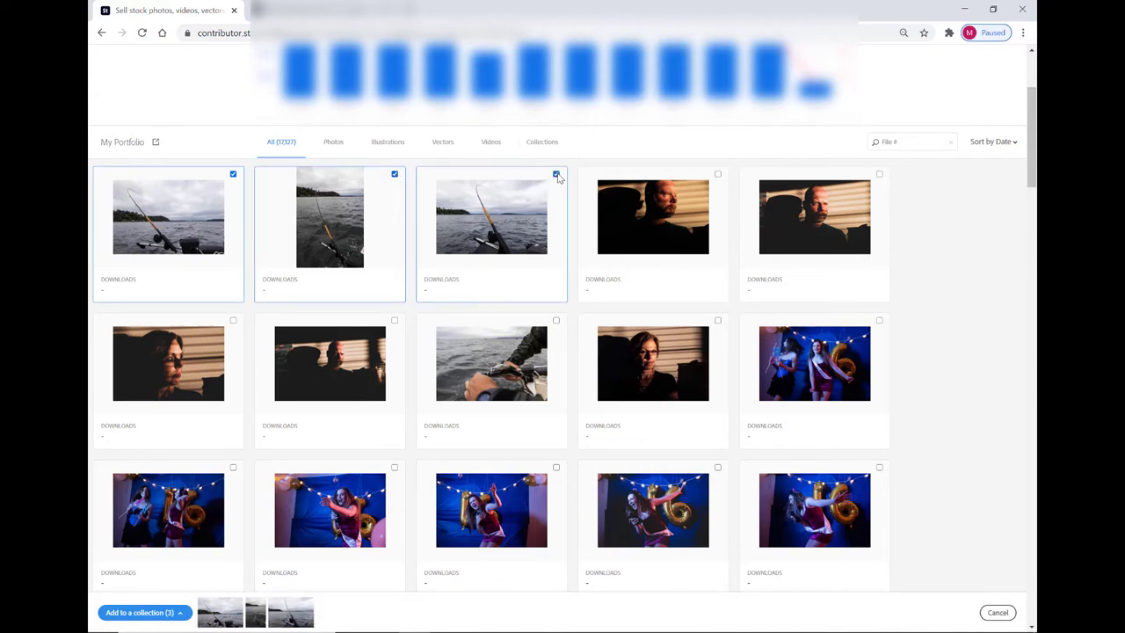
pyautogui.click(556, 322)
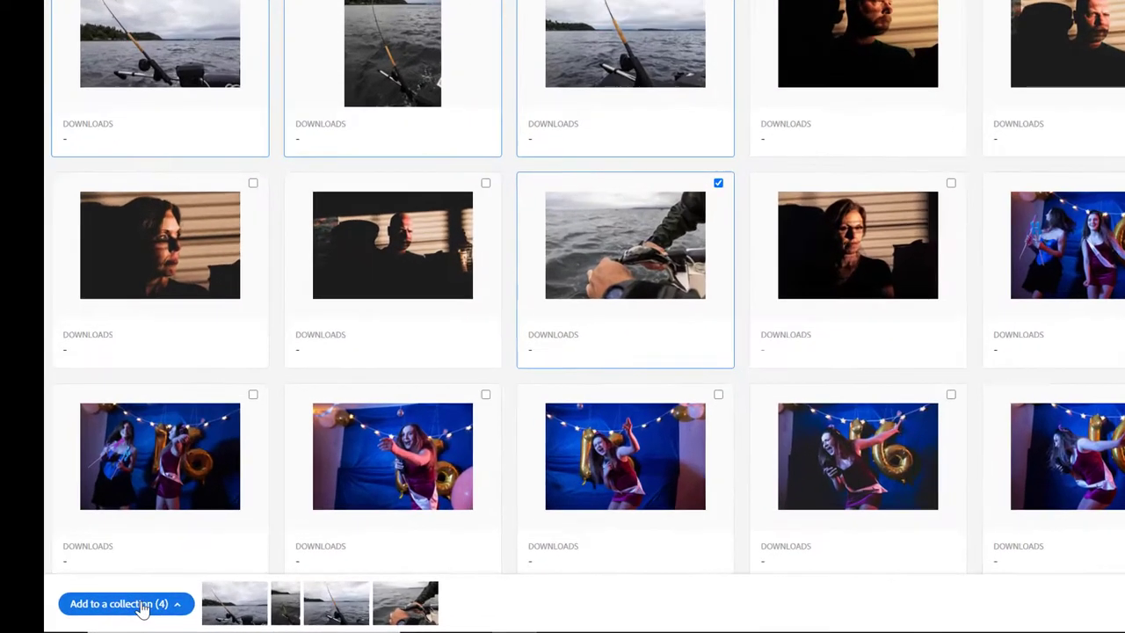
# Add the selected photos to a new collection named 'Fishing Puget Sound'.
pyautogui.click(140, 606)
pyautogui.scroll(-1, 116, 498)
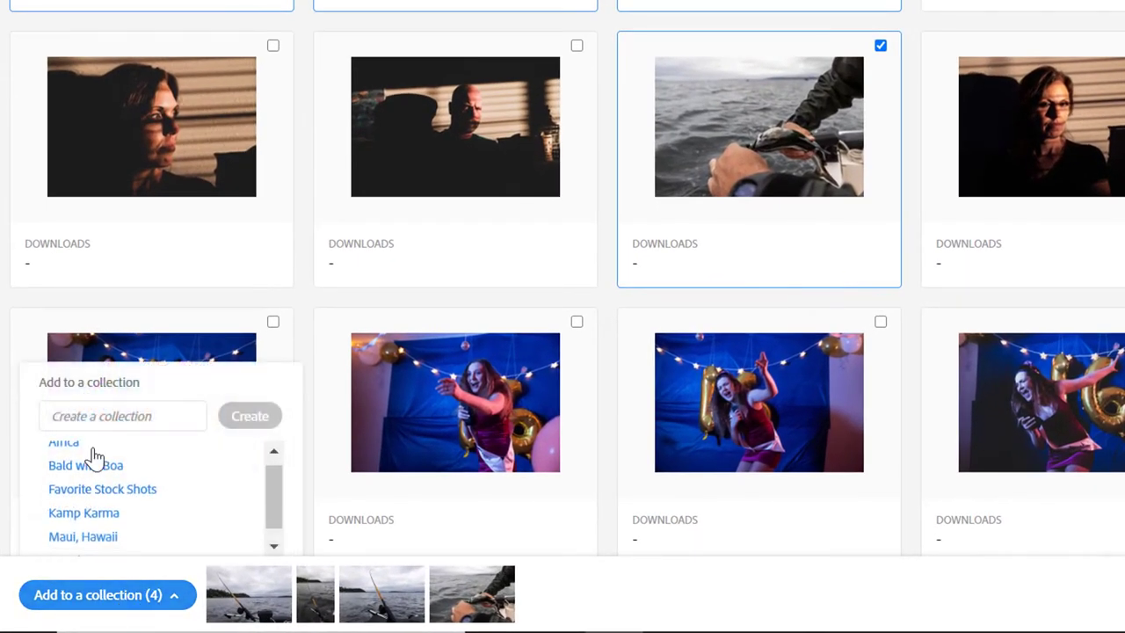
pyautogui.scroll(-1, 92, 455)
pyautogui.scroll(2, 97, 444)
pyautogui.click(102, 422)
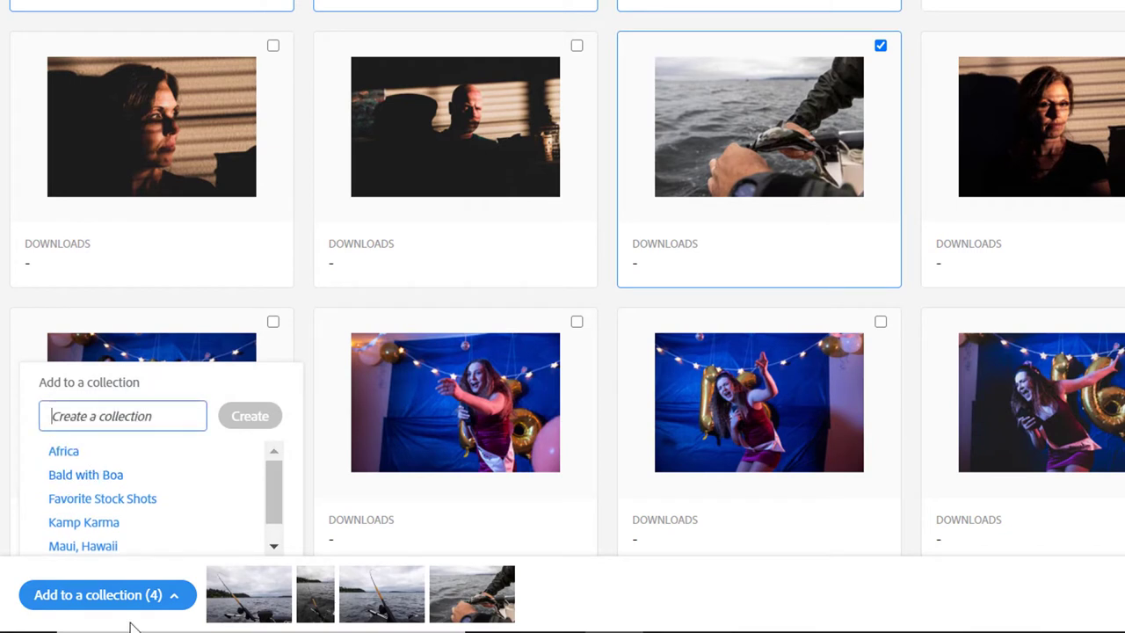
pyautogui.moveTo(117, 631)
pyautogui.write('Fishing')
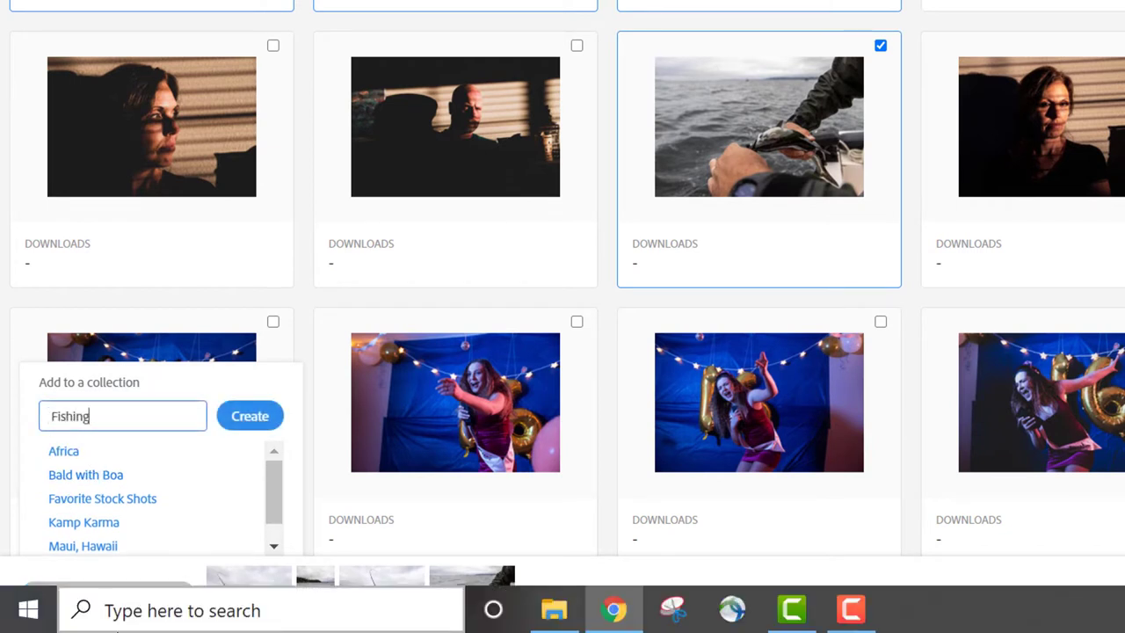
pyautogui.write(' Puget Sound')
pyautogui.click(249, 422)
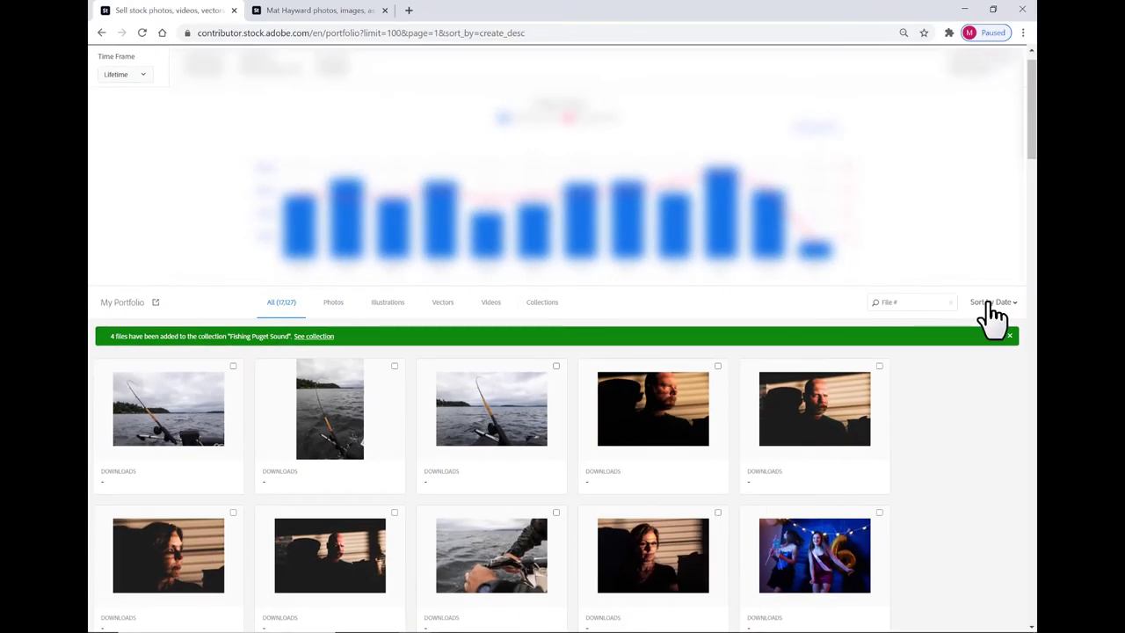
pyautogui.click(990, 304)
# Re-sort by Downloads and make the 919-download golden retriever in leaves photo the profile cover.
pyautogui.click(994, 331)
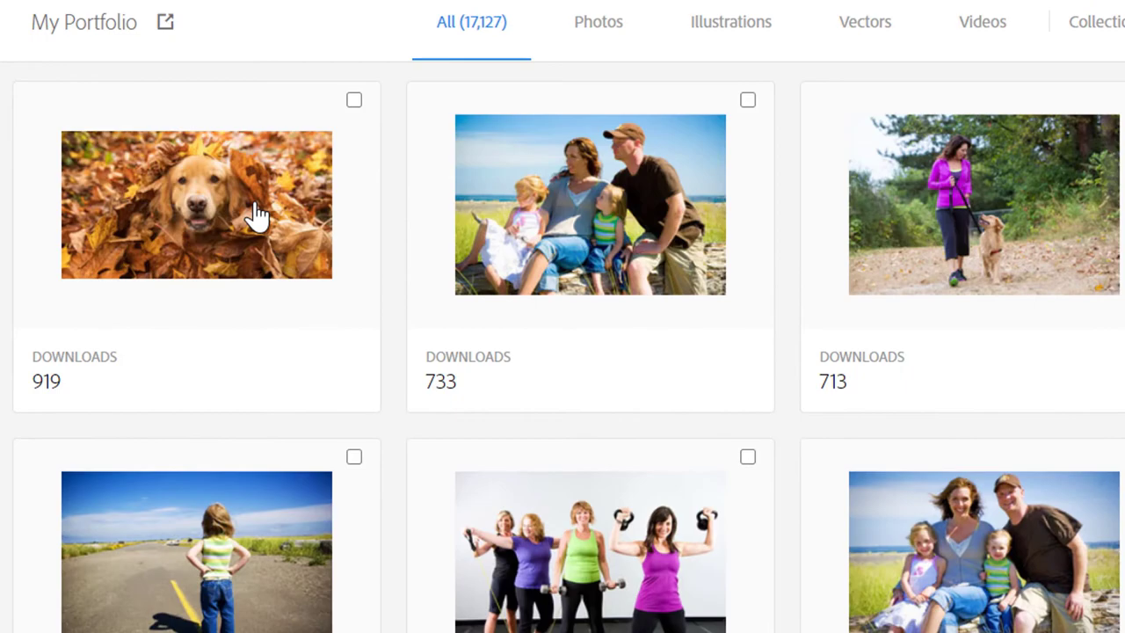
pyautogui.click(200, 358)
pyautogui.scroll(-2, 771, 369)
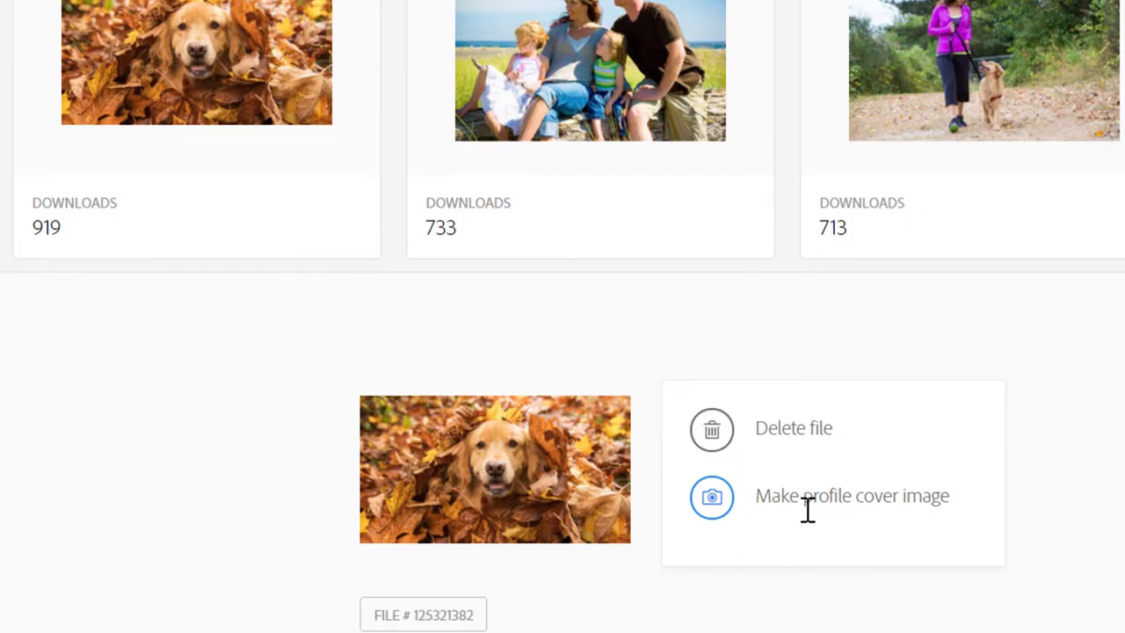
pyautogui.click(711, 519)
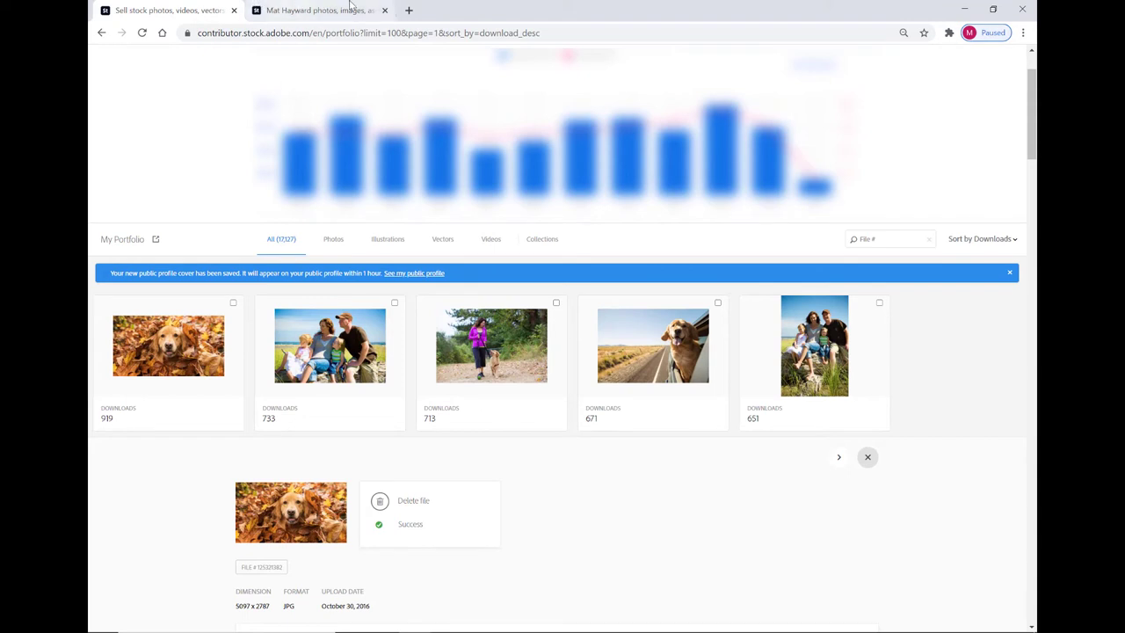
pyautogui.click(264, 10)
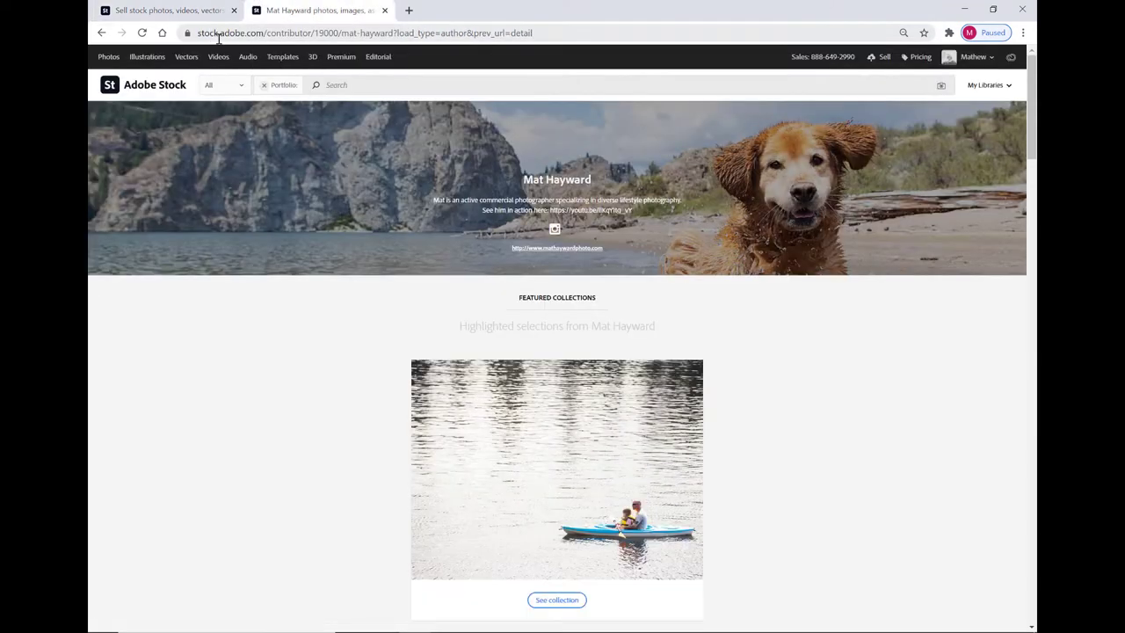
pyautogui.click(142, 33)
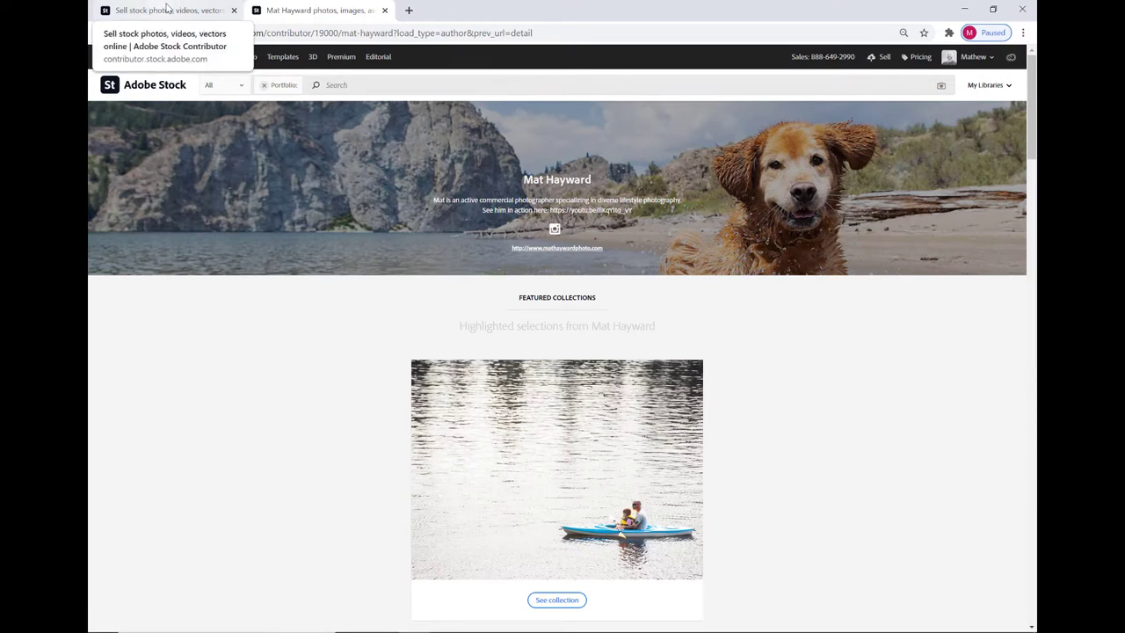
pyautogui.click(161, 10)
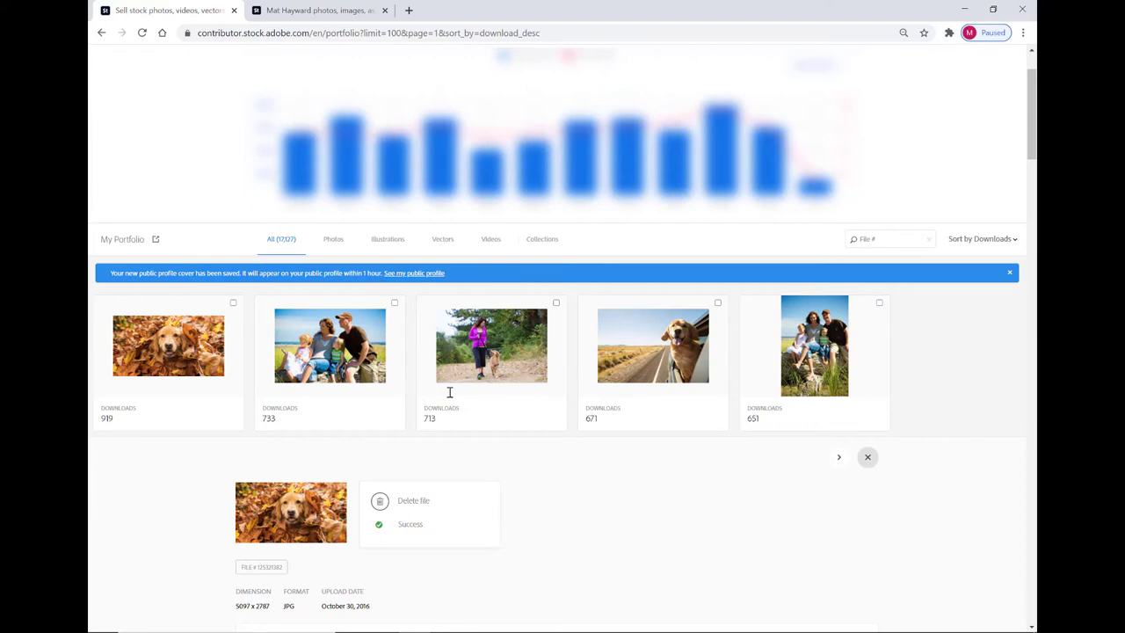
pyautogui.scroll(-3, 632, 452)
pyautogui.scroll(-3, 633, 451)
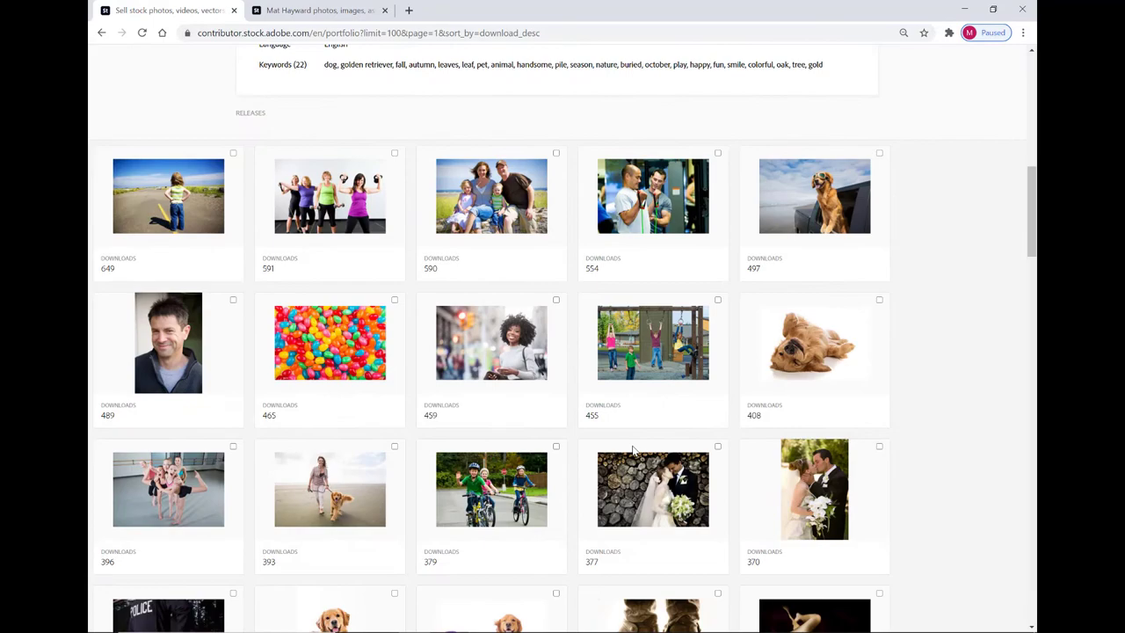
pyautogui.scroll(-20, 633, 451)
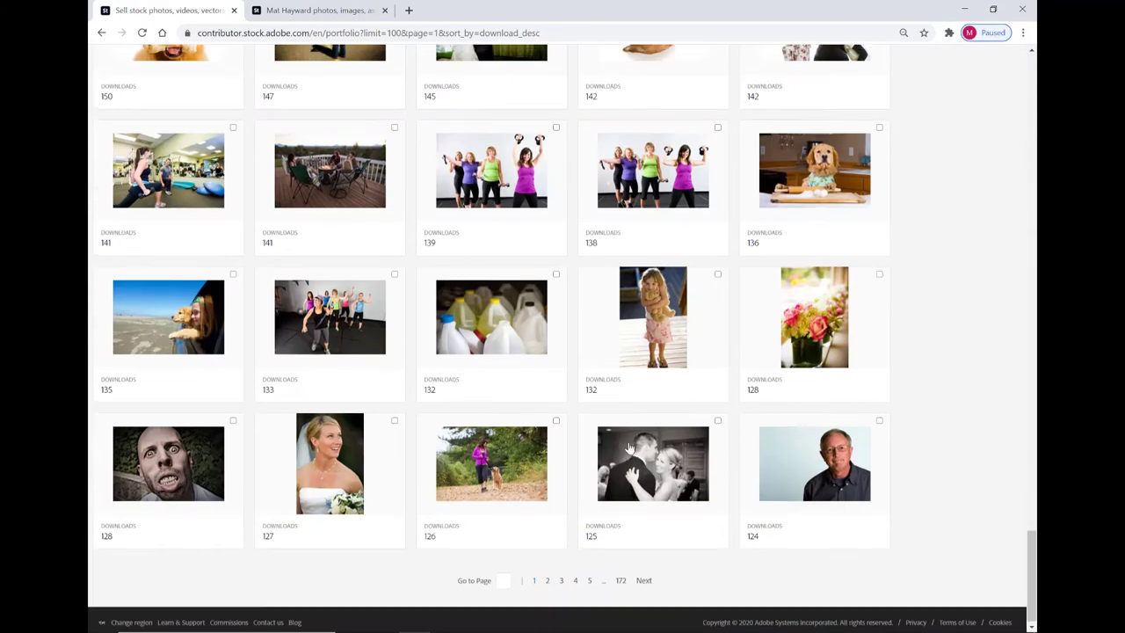
pyautogui.scroll(5, 629, 448)
pyautogui.press('Home')
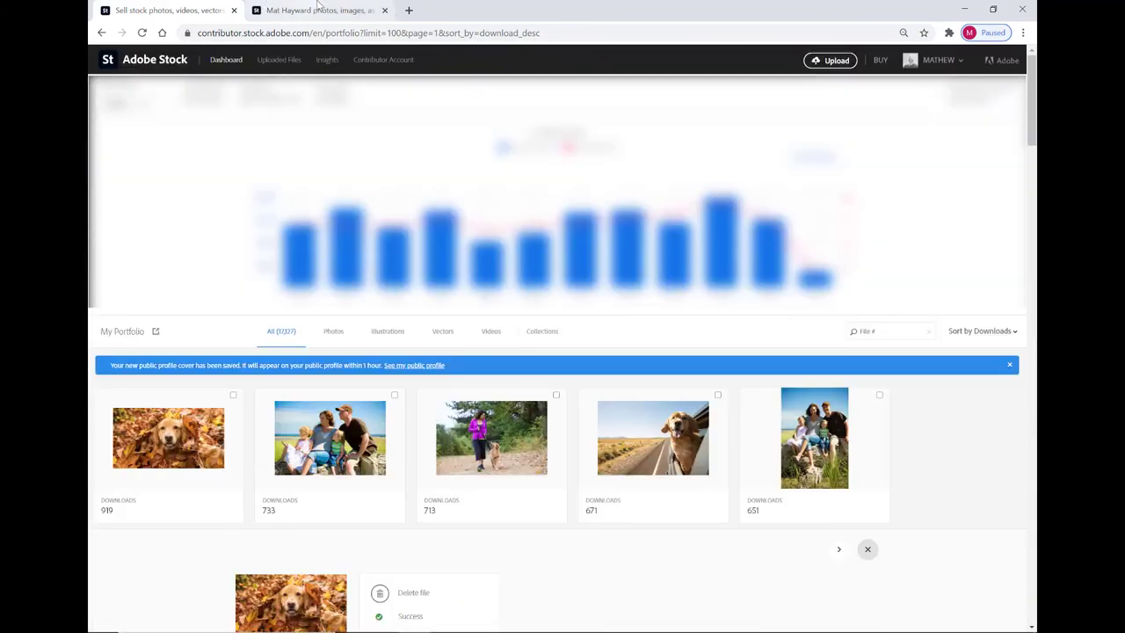
# Search the public portfolio for 'fishing' and open the mahi-mahi photo's details.
pyautogui.click(332, 8)
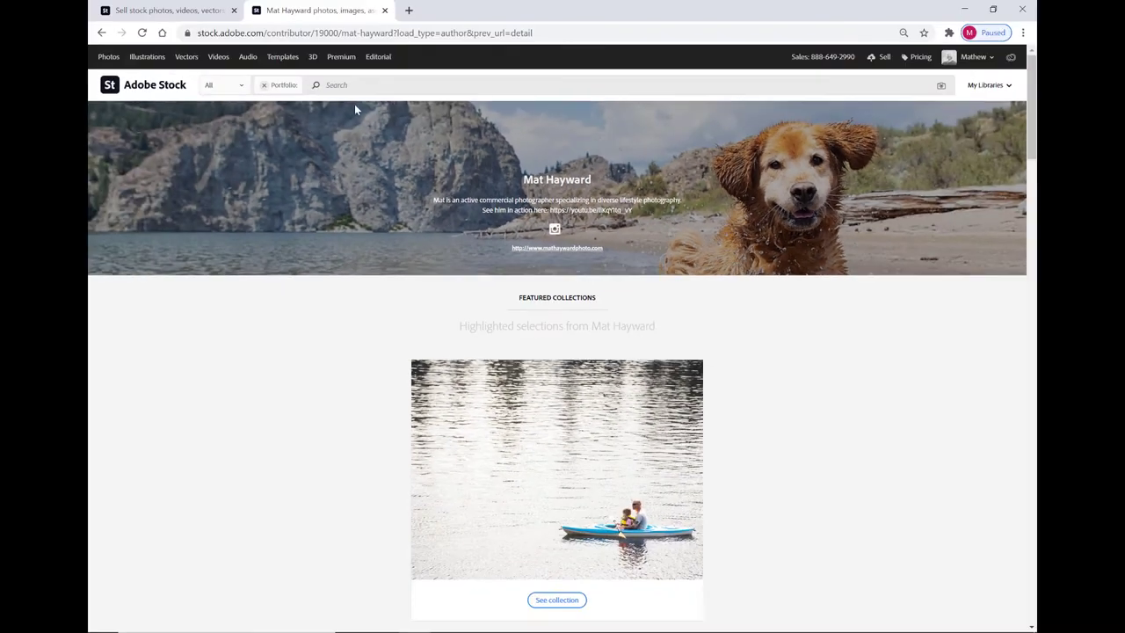
pyautogui.click(382, 88)
pyautogui.write('fishing')
pyautogui.press('Return')
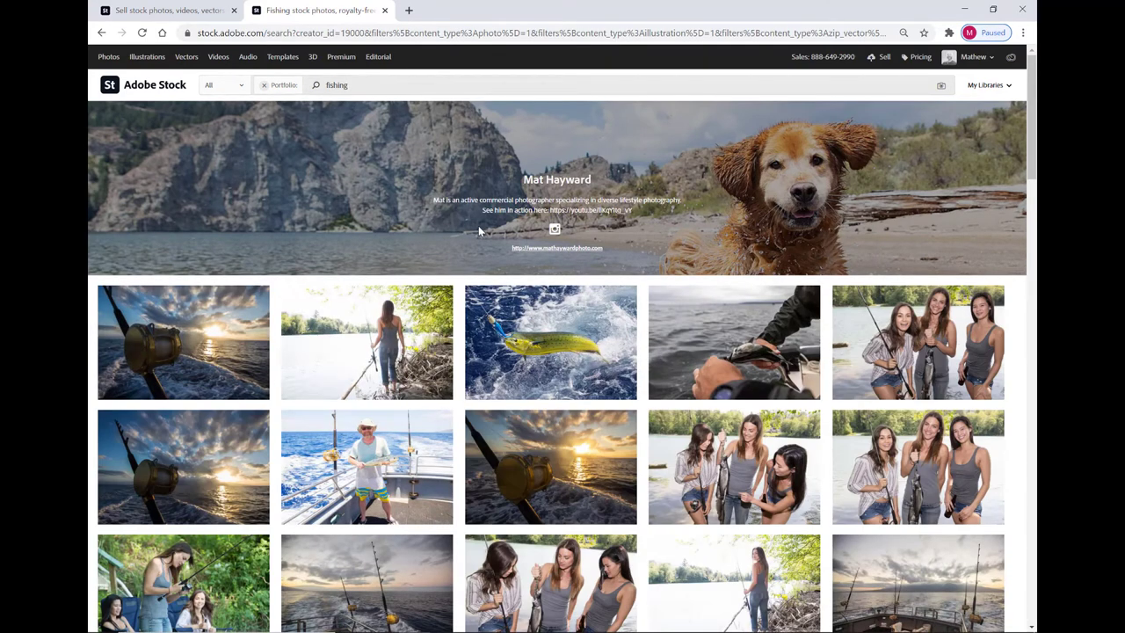
pyautogui.moveTo(537, 336)
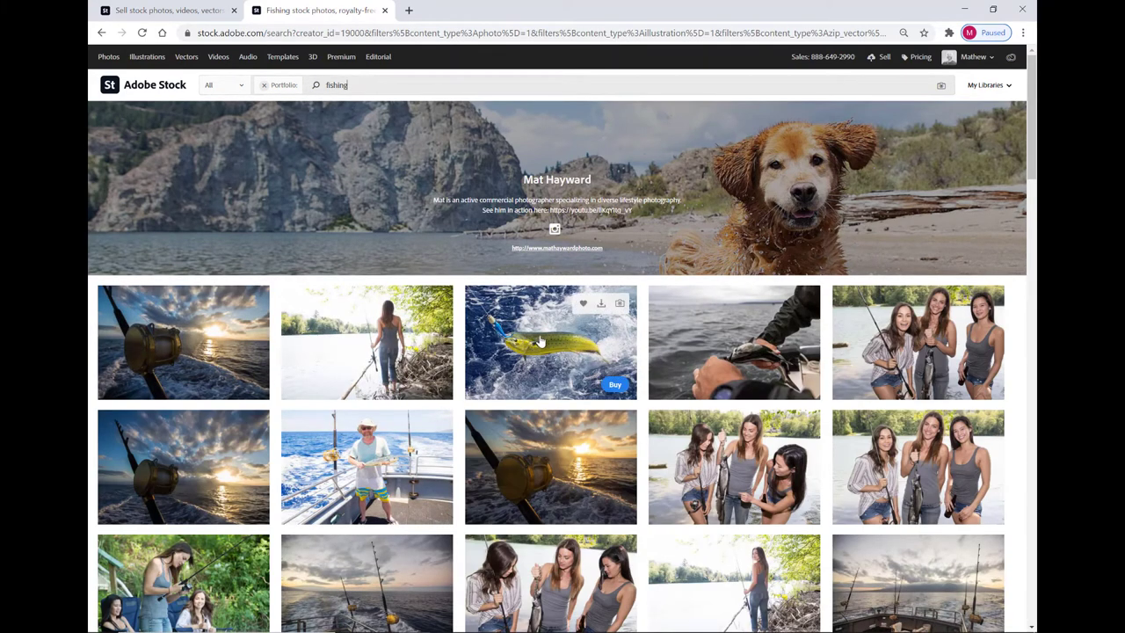
pyautogui.click(540, 342)
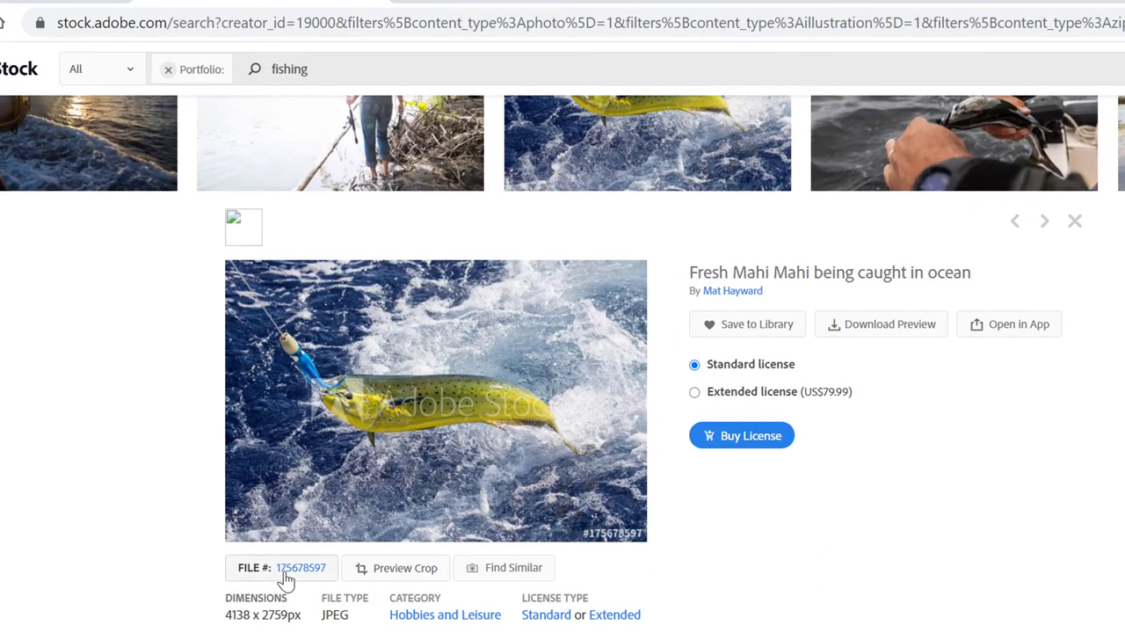
# Copy file number 175678597 from the 'Fresh Mahi Mahi being caught in ocean' page address.
pyautogui.click(290, 570)
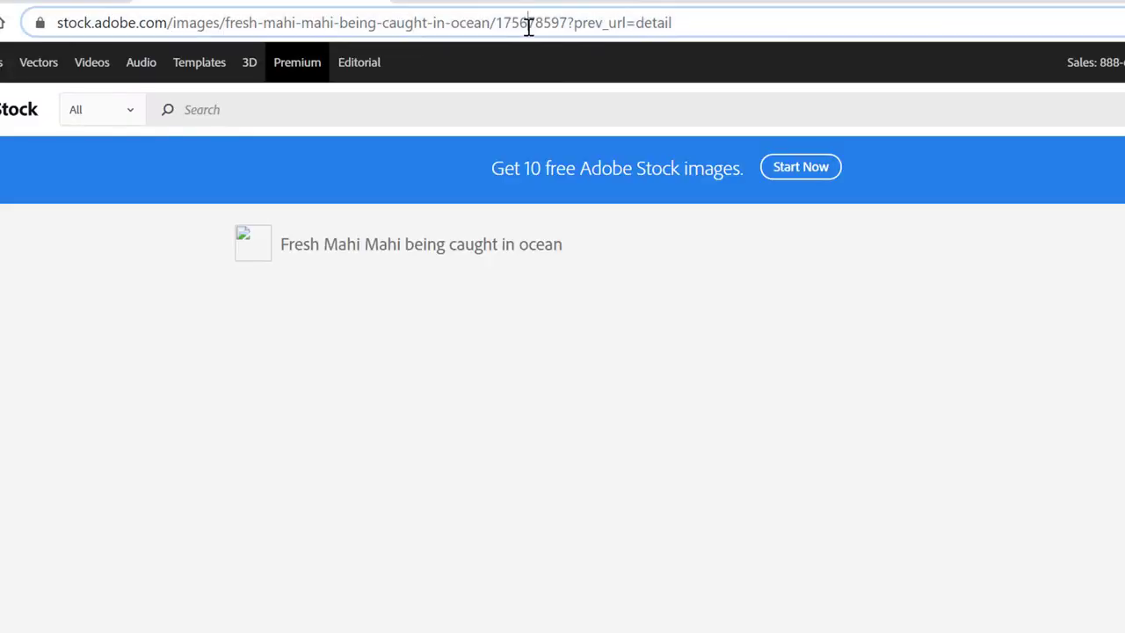
pyautogui.doubleClick(528, 24)
pyautogui.rightClick(573, 23)
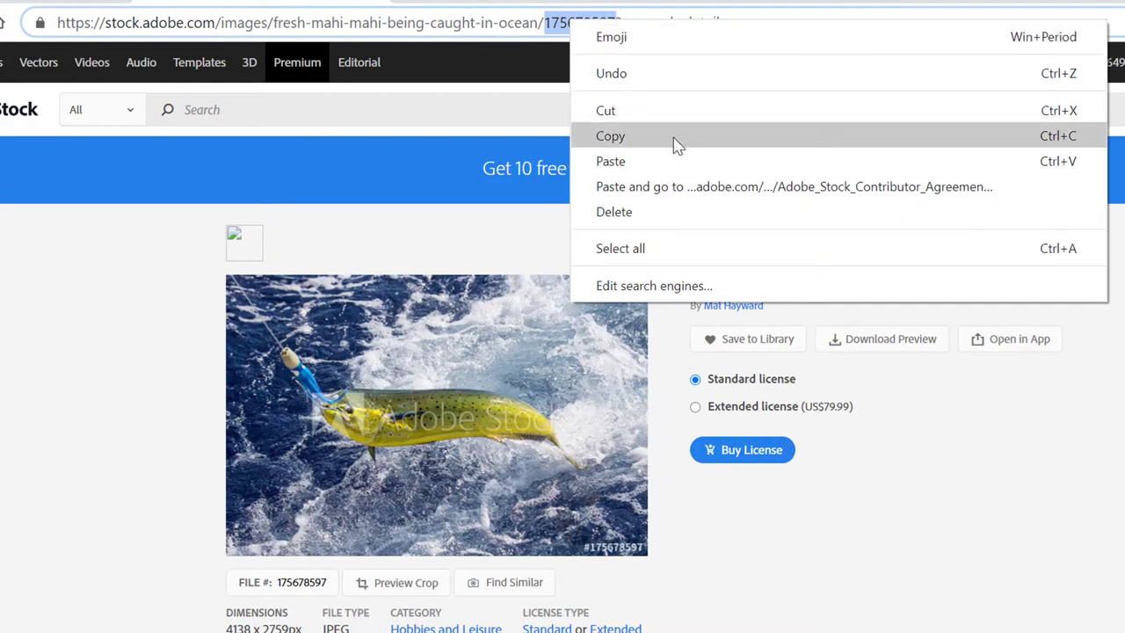
pyautogui.click(677, 137)
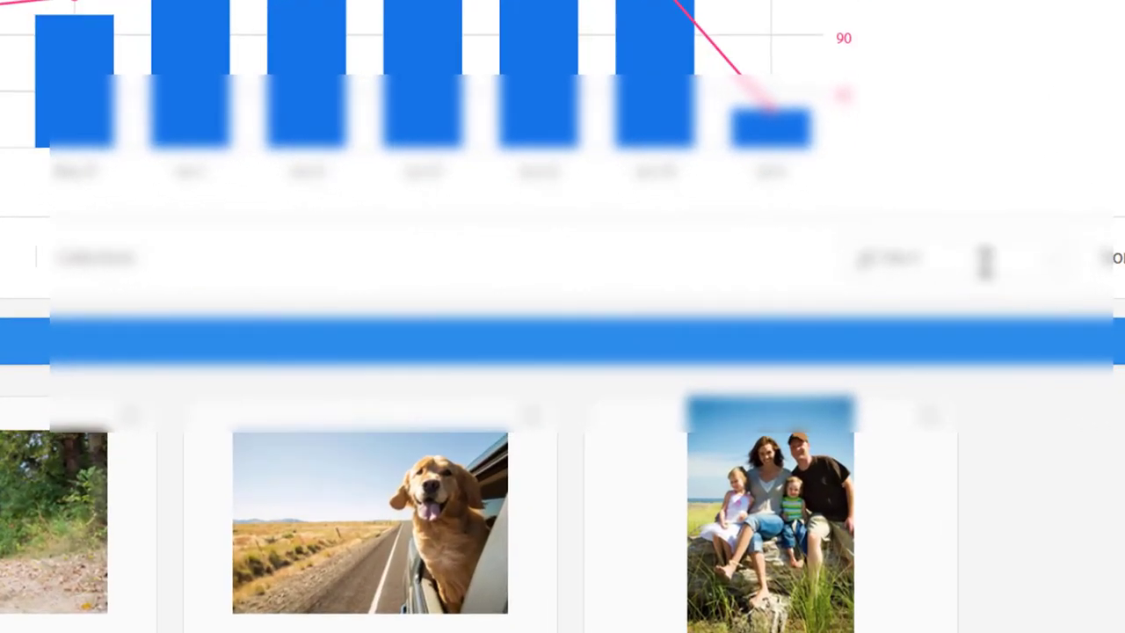
# Find file 175678597 via the File # search and add it to 'Fishing Puget Sound'.
pyautogui.click(985, 261)
pyautogui.hotkey('ctrl', 'v')
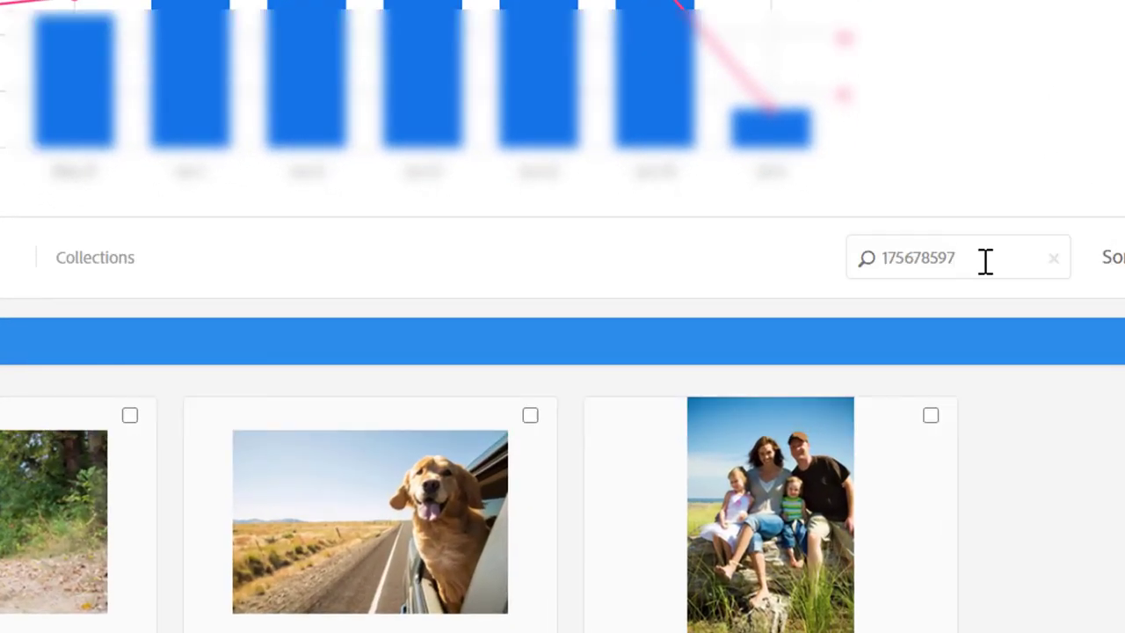
pyautogui.press('Return')
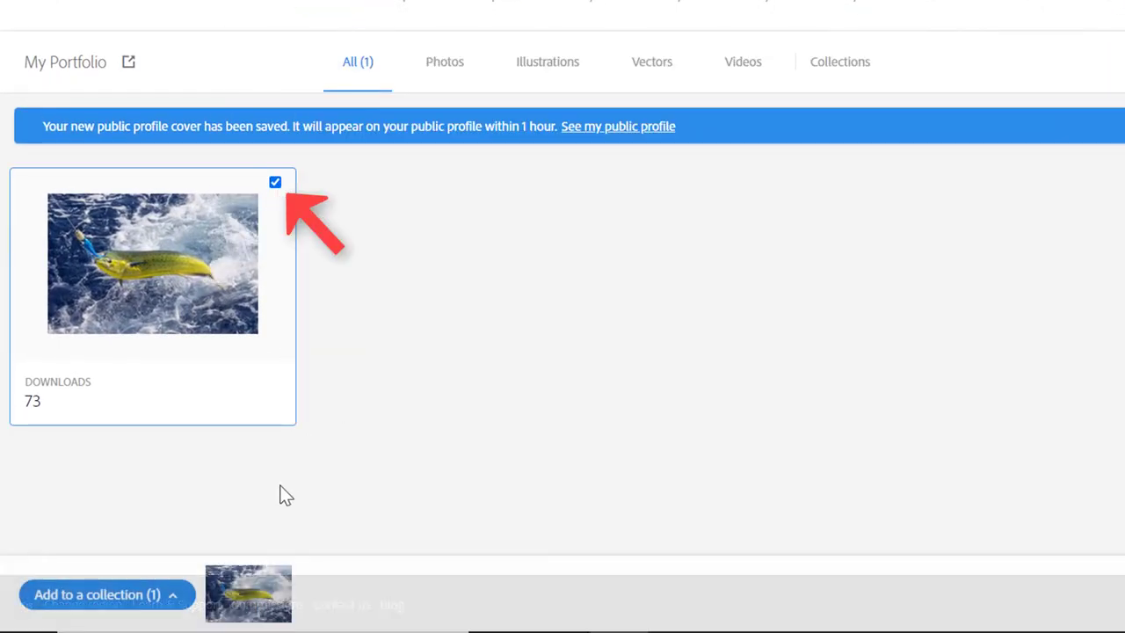
pyautogui.click(101, 596)
pyautogui.scroll(-2, 88, 501)
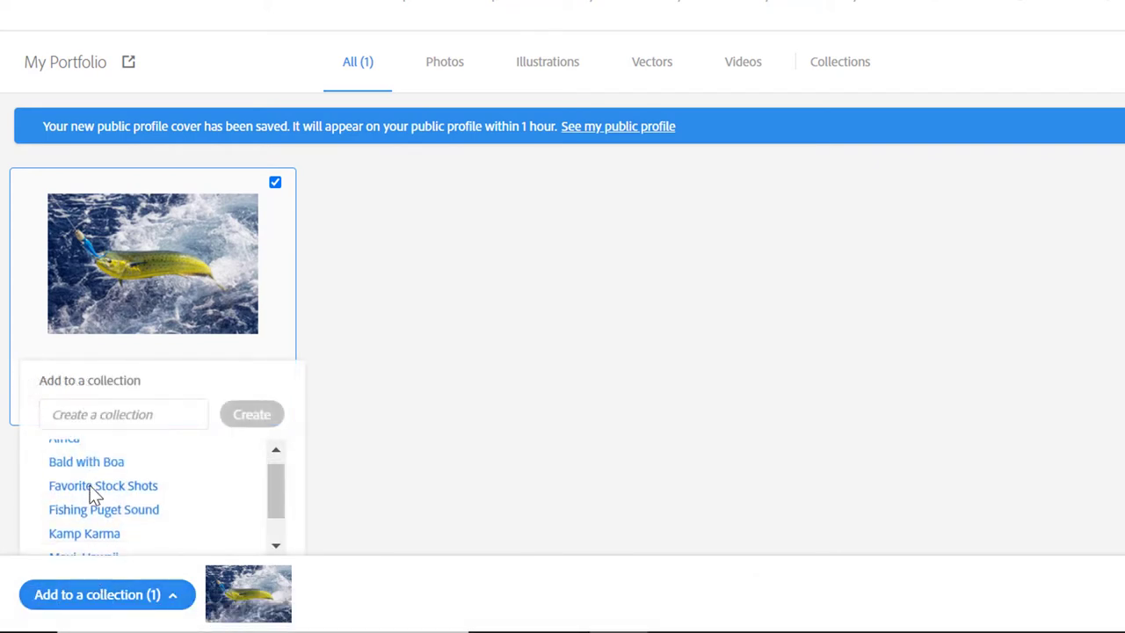
pyautogui.scroll(2, 96, 508)
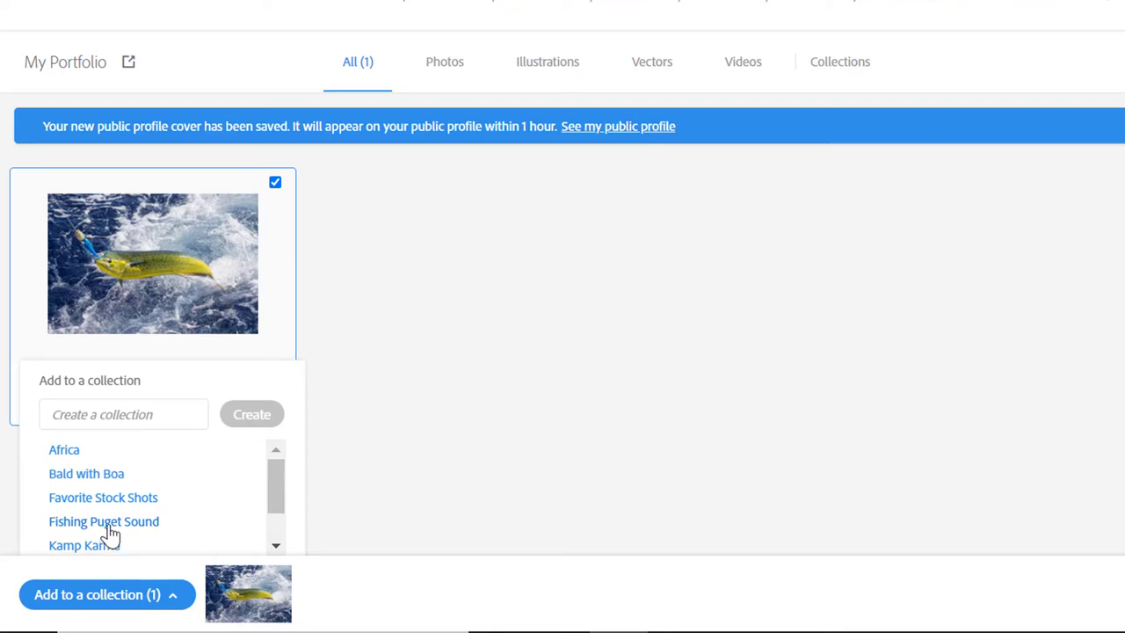
pyautogui.click(104, 522)
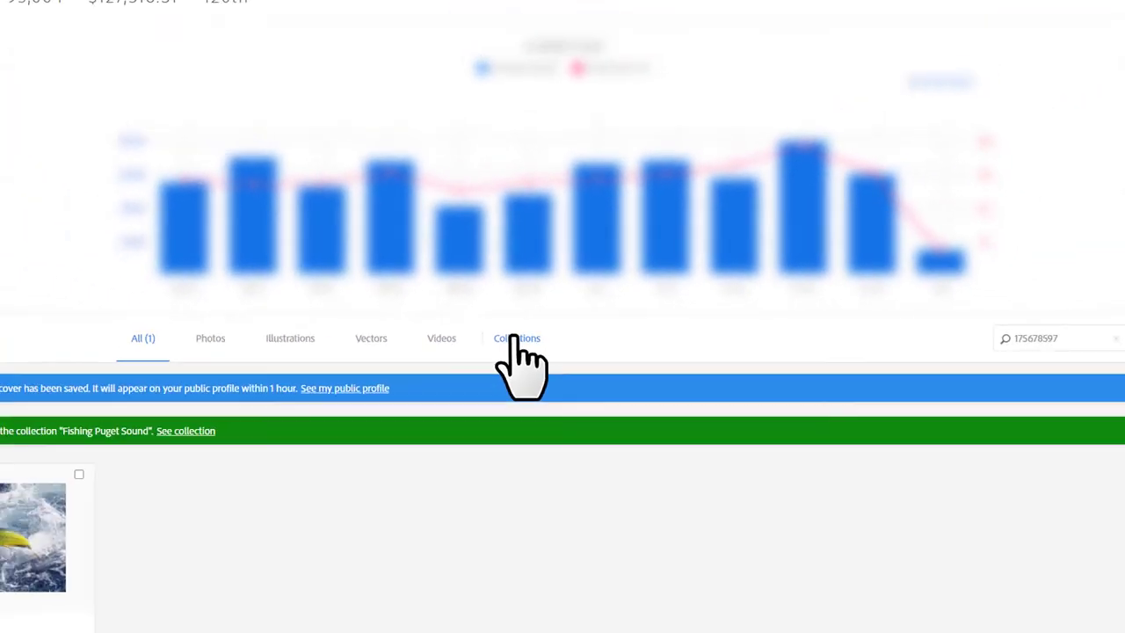
# From the Collections list, use the Fishing Puget Sound options menu to feature it publicly.
pyautogui.click(495, 348)
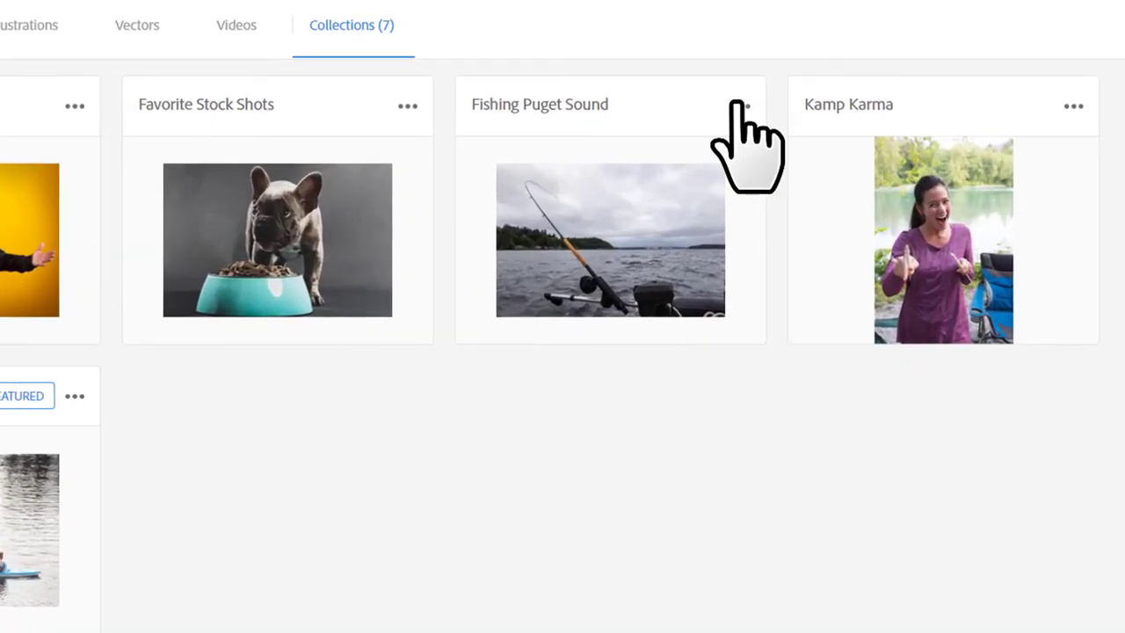
pyautogui.click(716, 171)
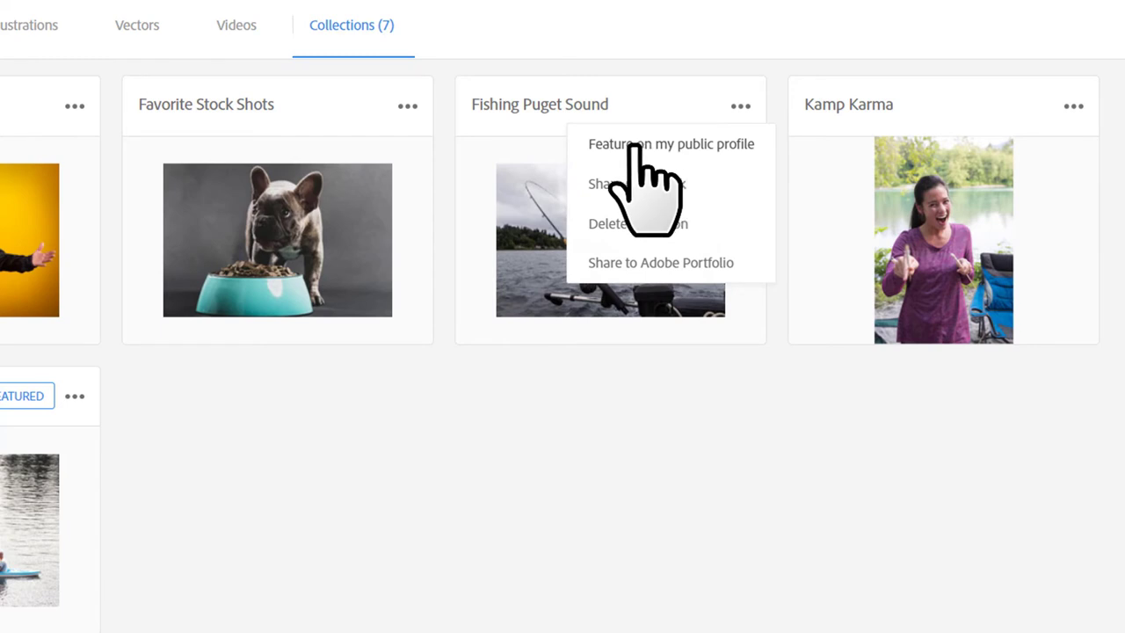
pyautogui.click(633, 146)
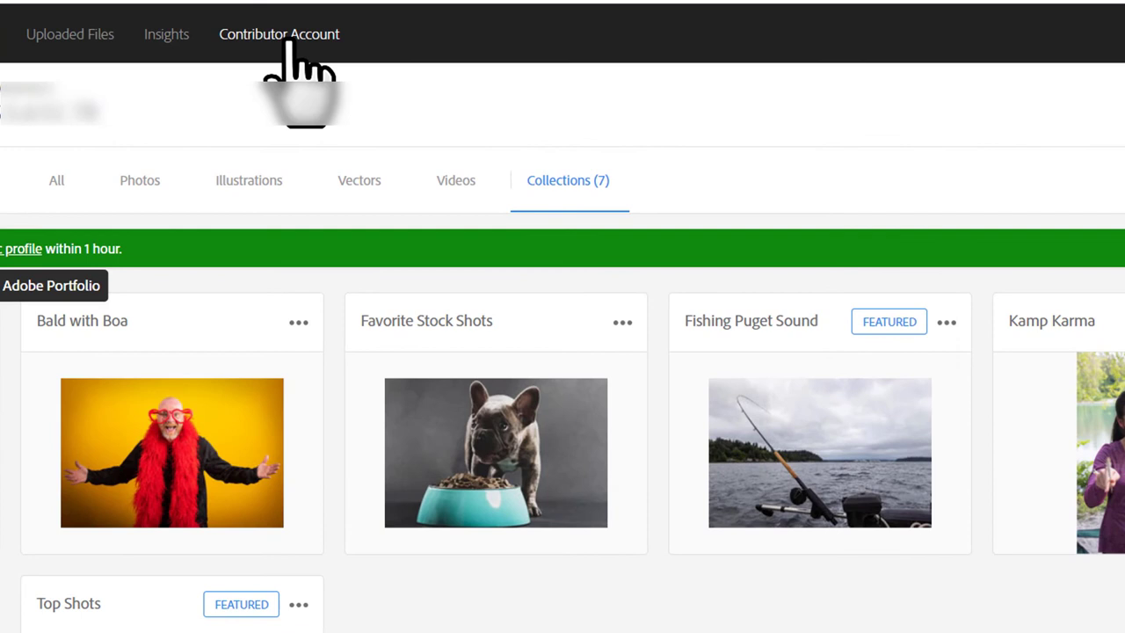
# In Contributor Account settings, replace the Display Name with the photographer's new full name and save.
pyautogui.click(295, 40)
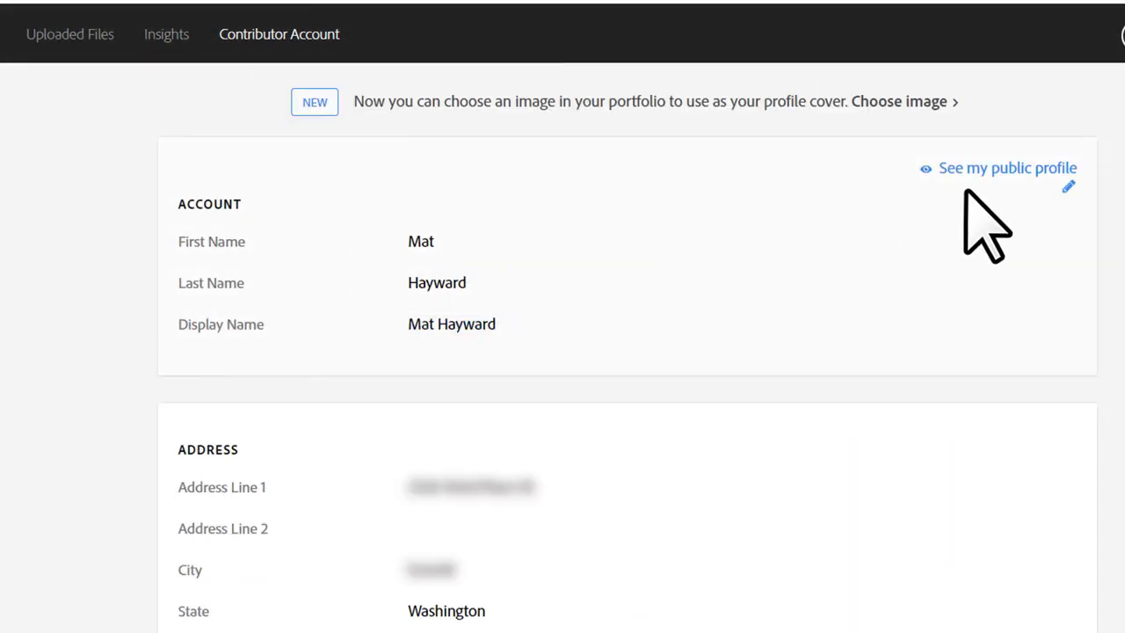
pyautogui.click(1066, 187)
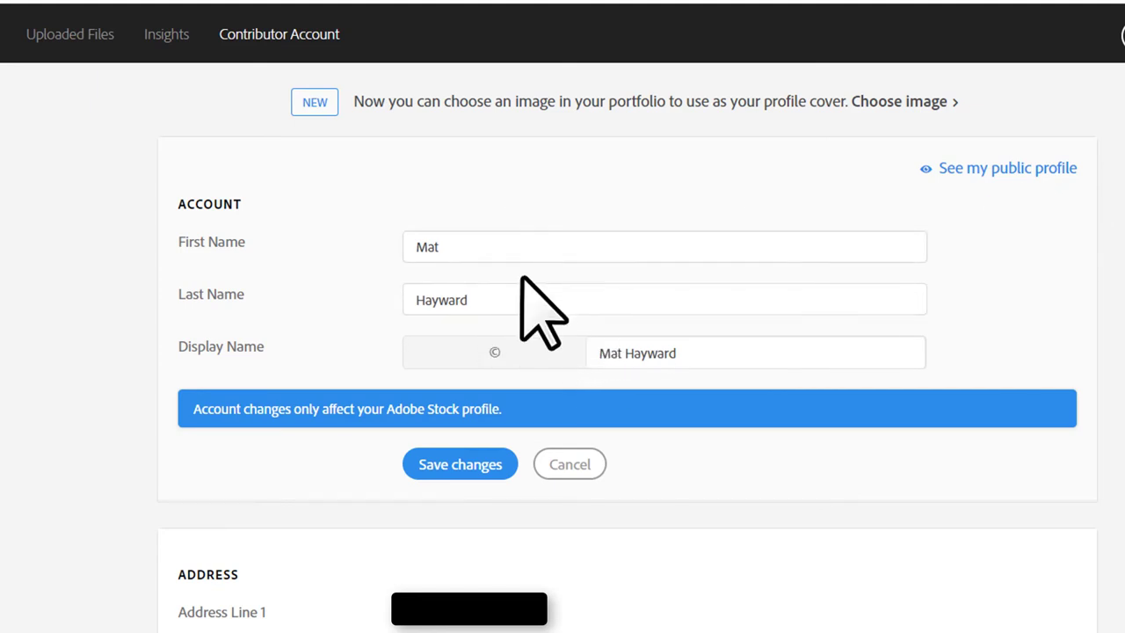
pyautogui.click(633, 360)
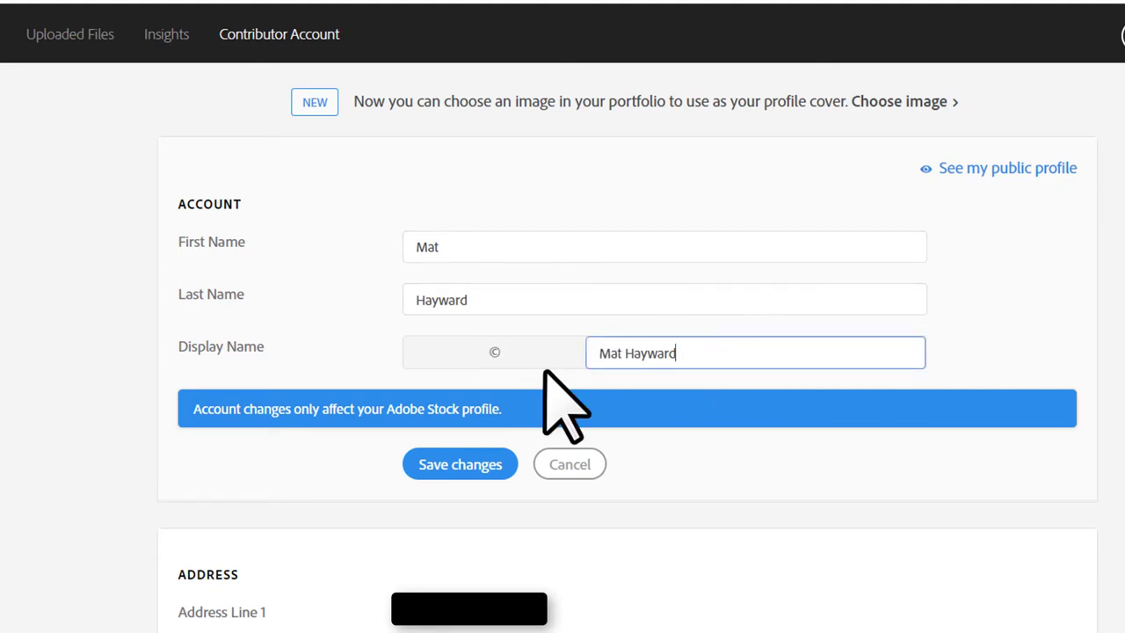
pyautogui.hotkey('ctrl', 'a')
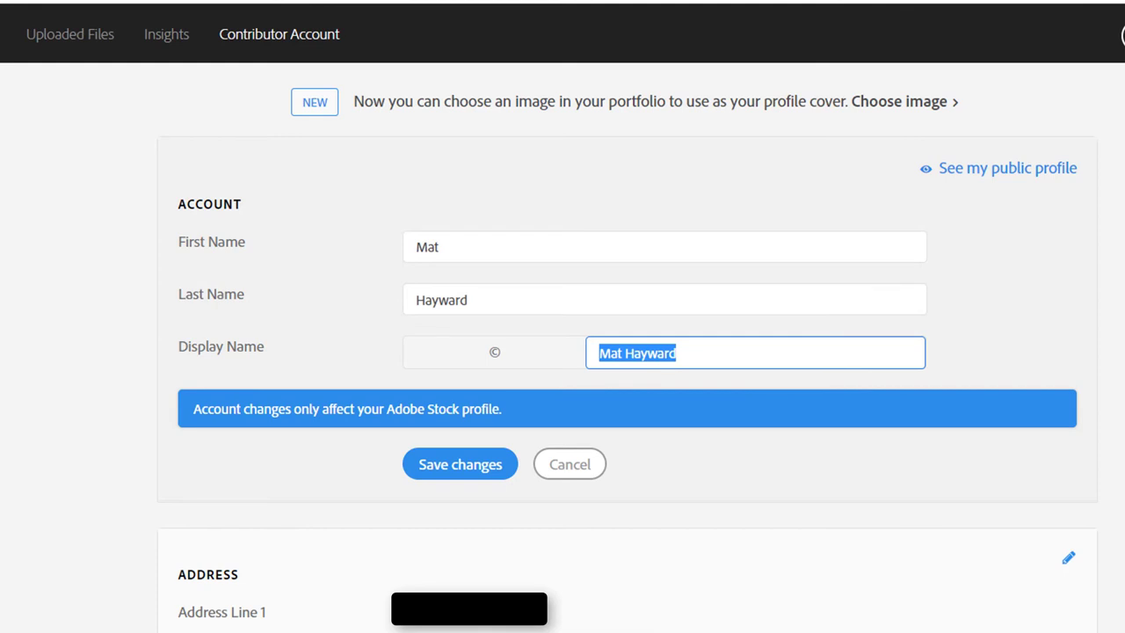
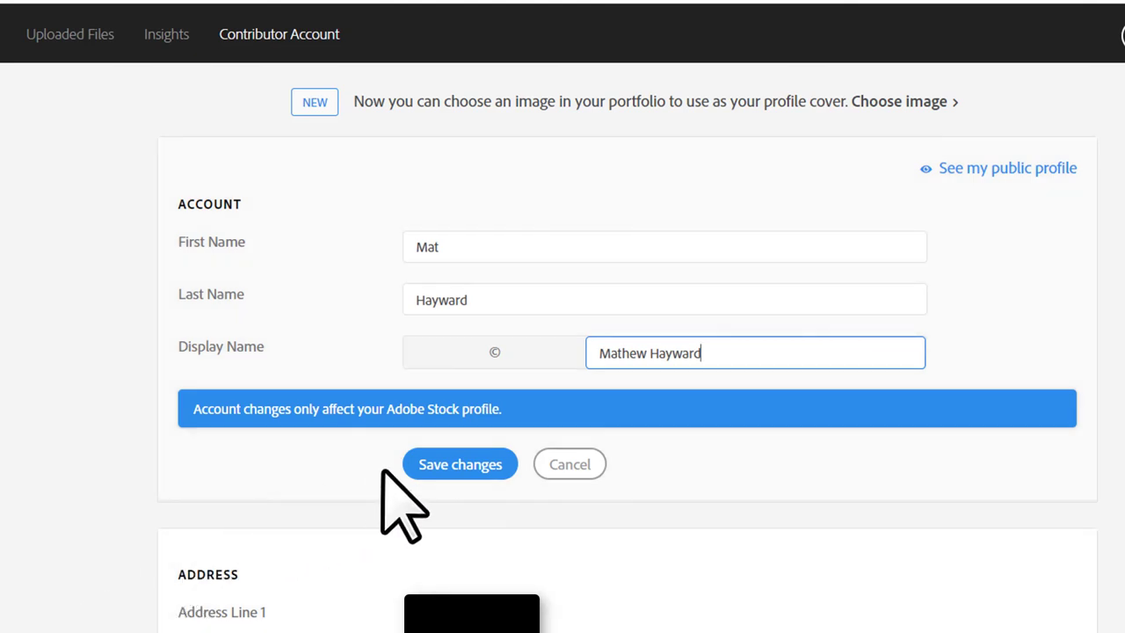
pyautogui.click(458, 464)
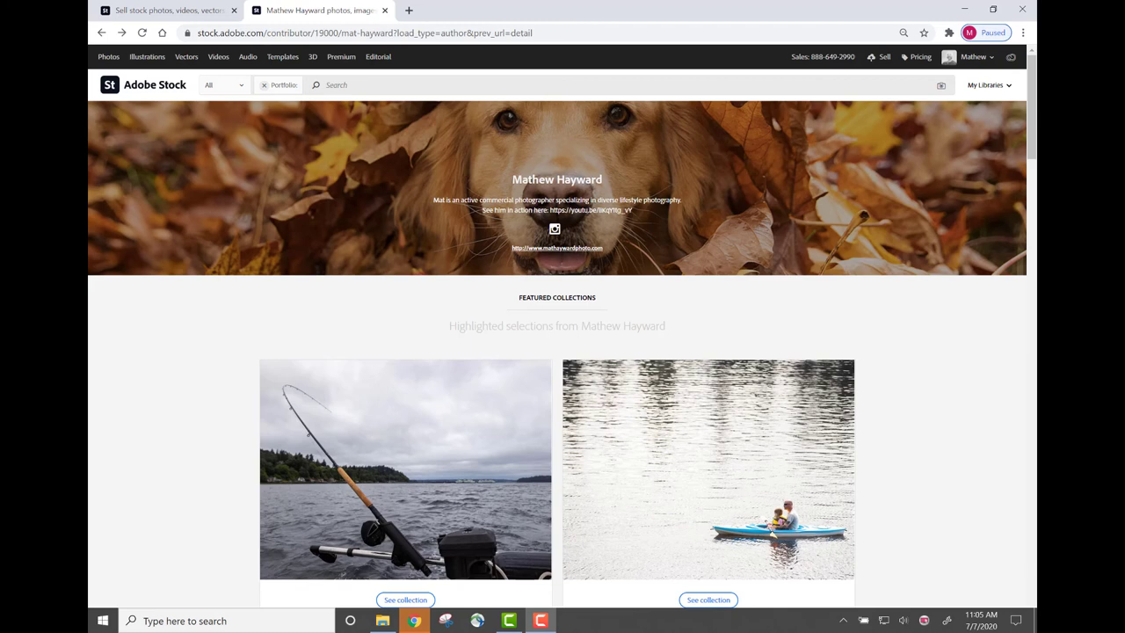
# Open the featured fishing collection from the public profile to show its five photos.
pyautogui.scroll(-1, 471, 480)
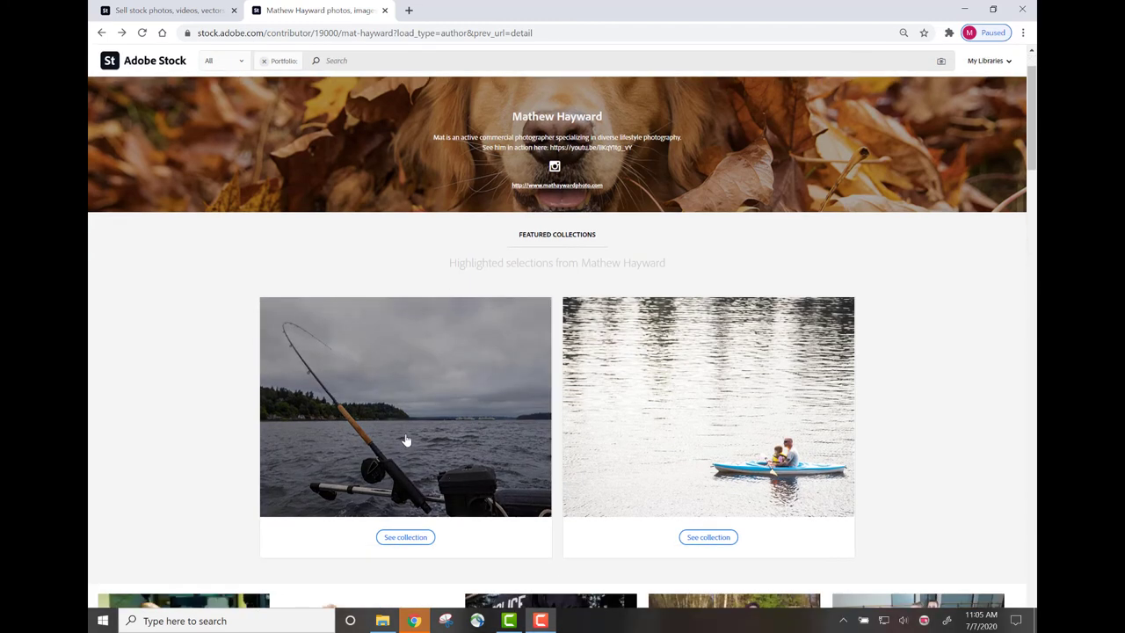
pyautogui.click(406, 538)
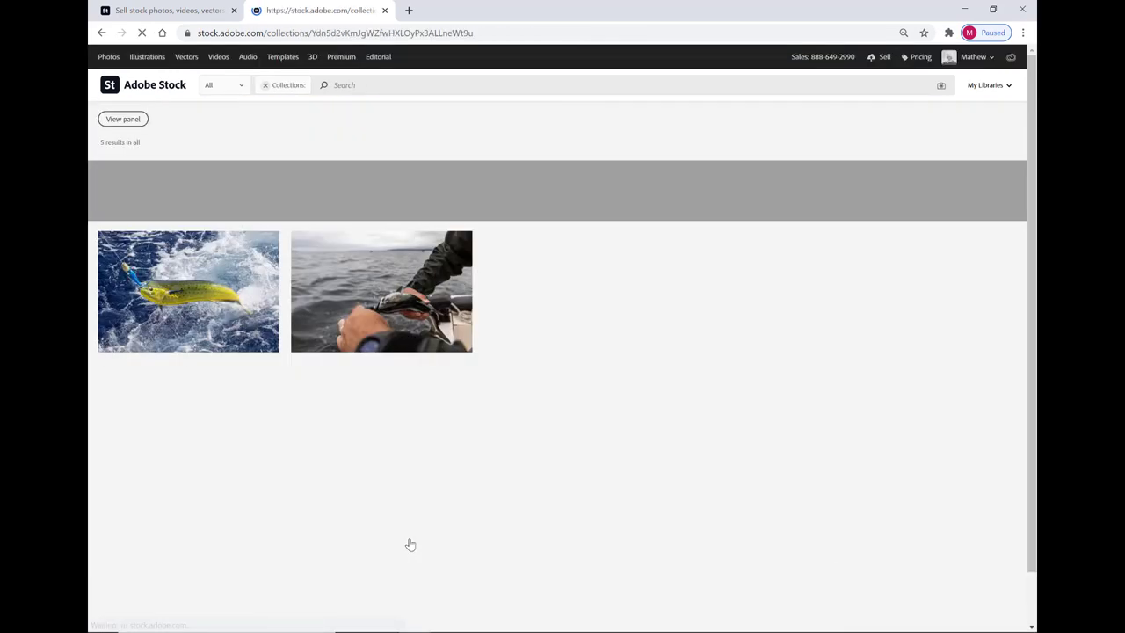